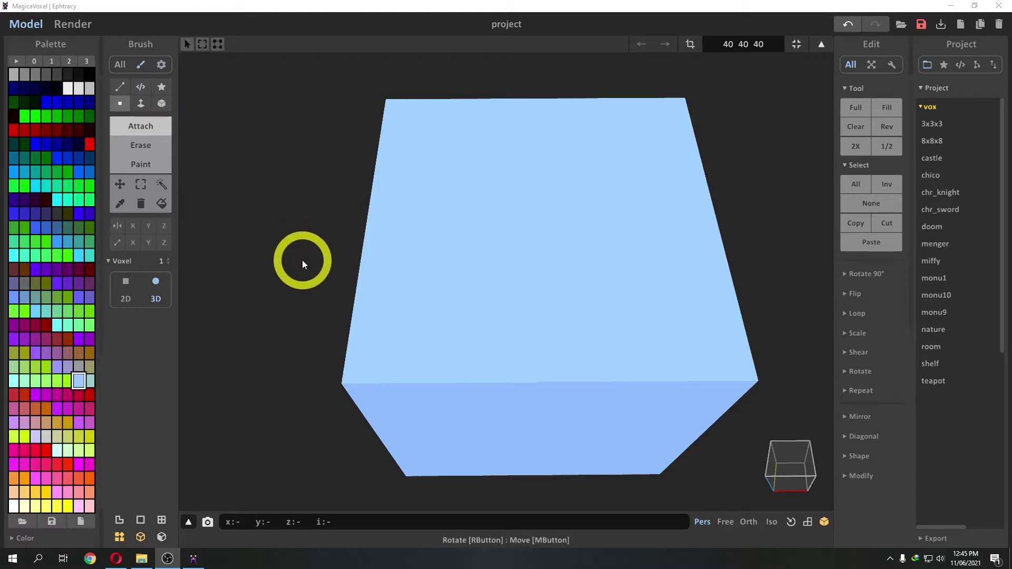
# - Create a square orange voxel tile on the floor of the volume and paint overlapping black lines across it
pyautogui.click(161, 520)
pyautogui.scroll(5, 235, 149)
pyautogui.moveTo(443, 236); pyautogui.dragTo(540, 337)
pyautogui.press('p')
pyautogui.click(79, 74)
pyautogui.moveTo(469, 235)
pyautogui.mouseDown()
pyautogui.moveTo(469, 274)
pyautogui.moveTo(515, 262)
pyautogui.mouseUp()
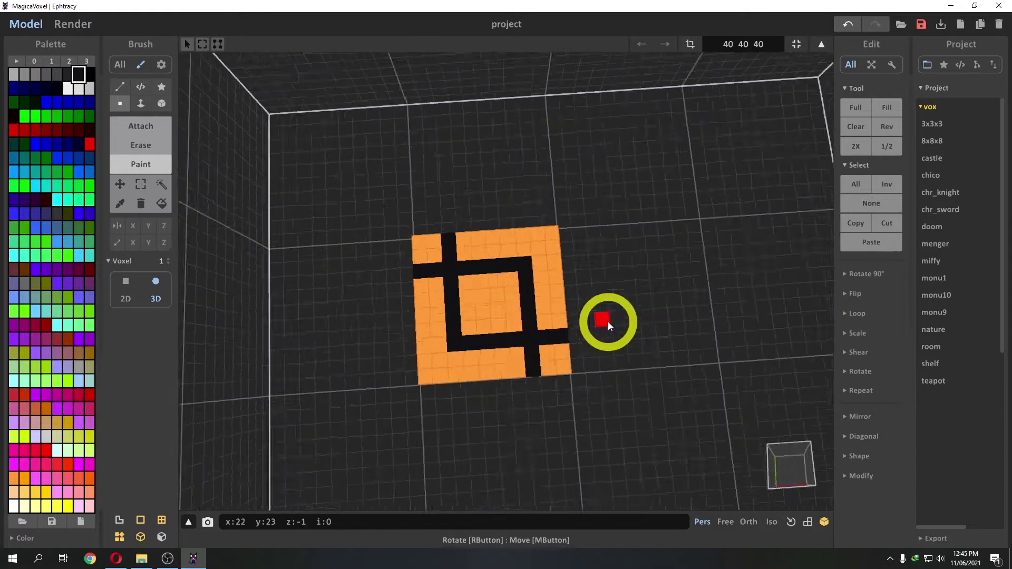
# - Set up the Pattern brush in Attach mode, loading the whole selected tile as a pattern that keeps its own colours
pyautogui.press('a')
pyautogui.moveTo(608, 322)
pyautogui.mouseDown(button='right')
pyautogui.moveTo(618, 275)
pyautogui.moveTo(633, 268)
pyautogui.moveTo(639, 308)
pyautogui.moveTo(621, 277)
pyautogui.mouseUp(button='right')
pyautogui.click(163, 87)
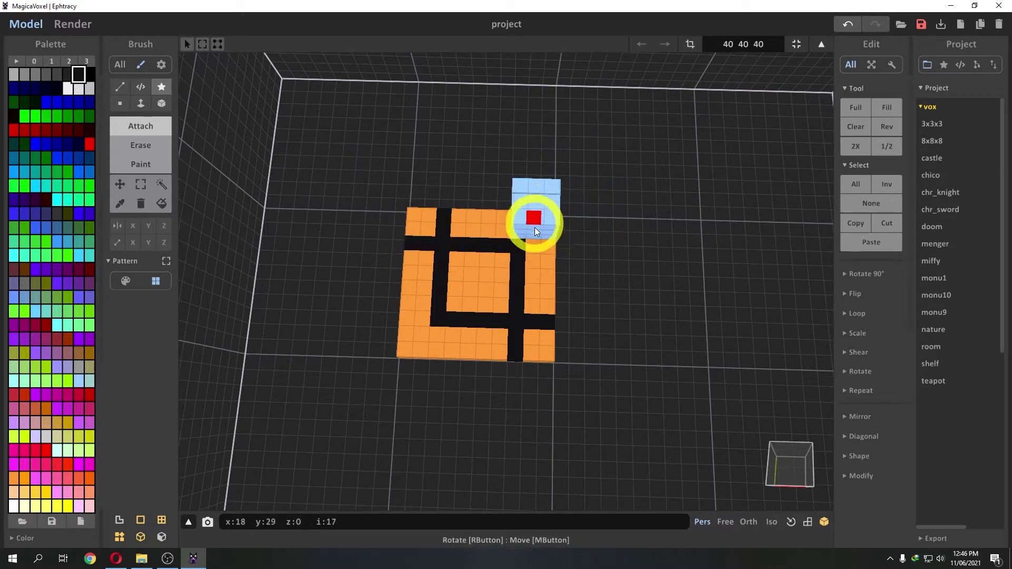
pyautogui.click(854, 184)
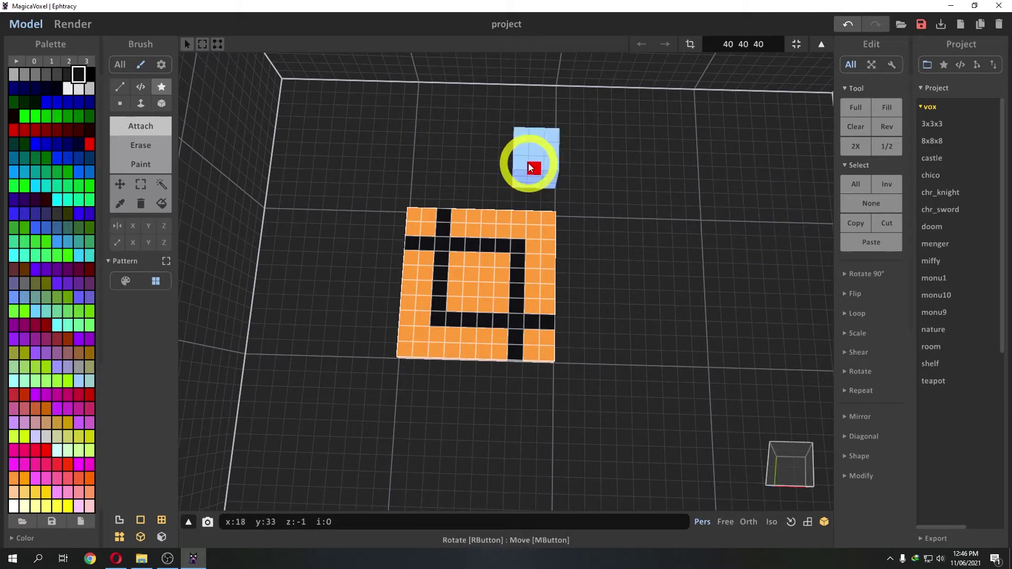
pyautogui.click(167, 260)
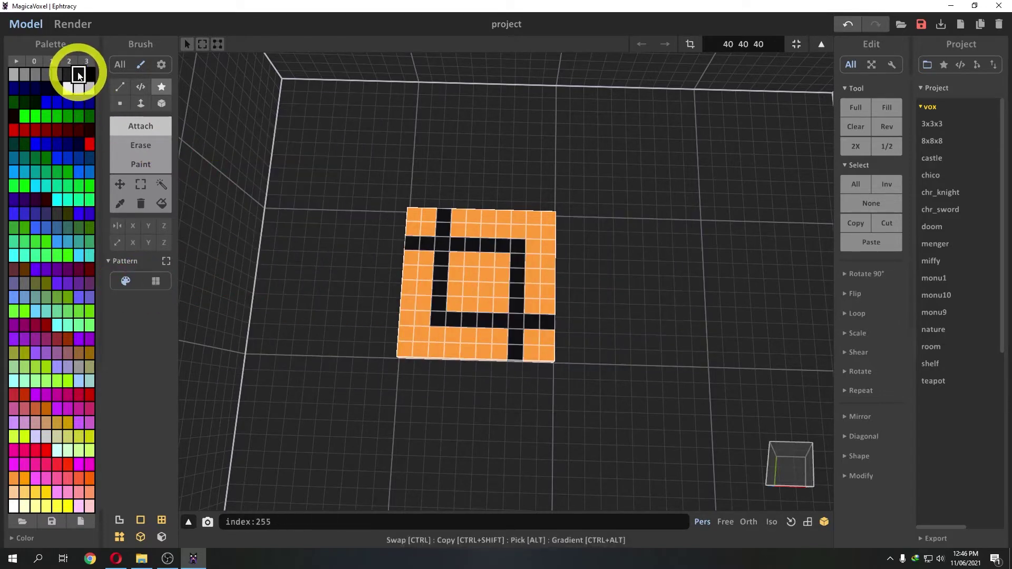
pyautogui.click(157, 282)
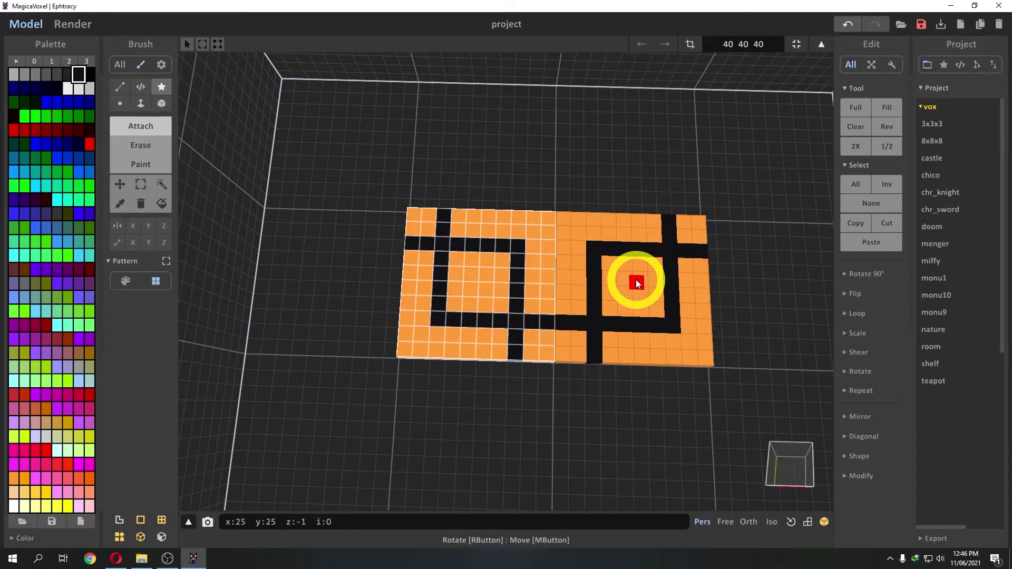
# - Place three copies of the tile pattern beside and below the original to form a two-by-two block
pyautogui.click(627, 280)
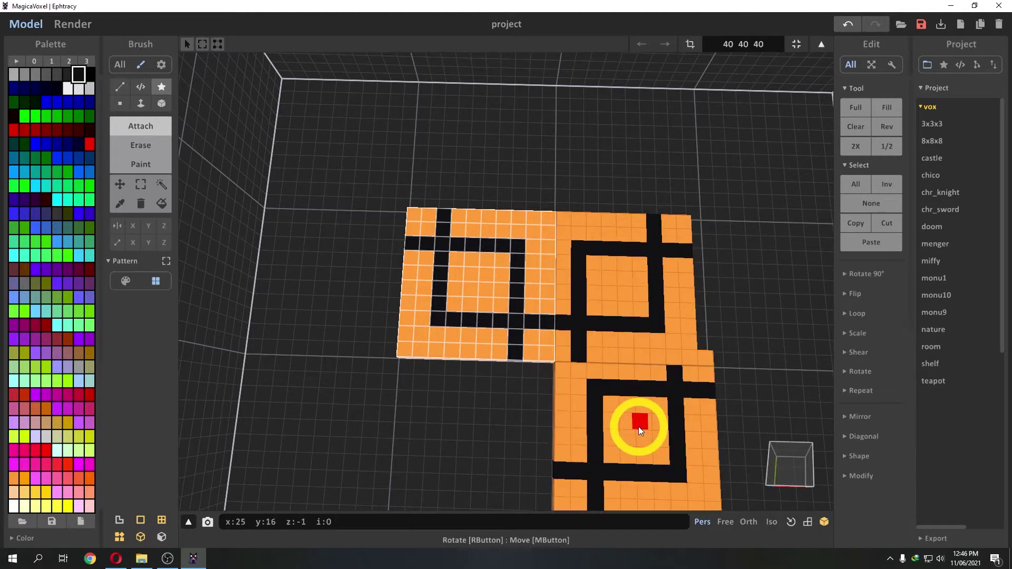
pyautogui.scroll(-1, 639, 426)
pyautogui.moveTo(632, 431); pyautogui.dragTo(627, 356, button='middle')
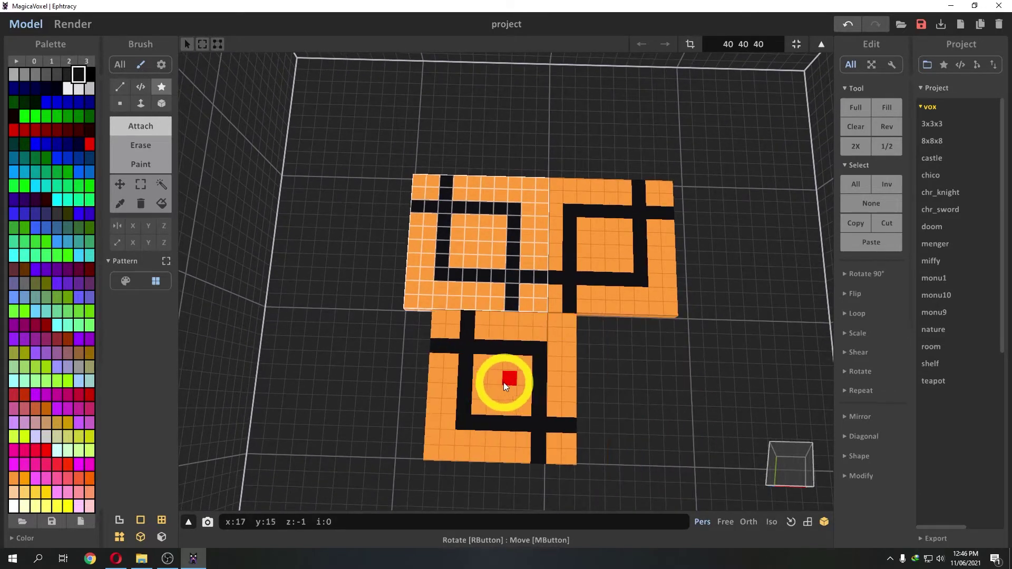
pyautogui.click(486, 380)
pyautogui.click(612, 386)
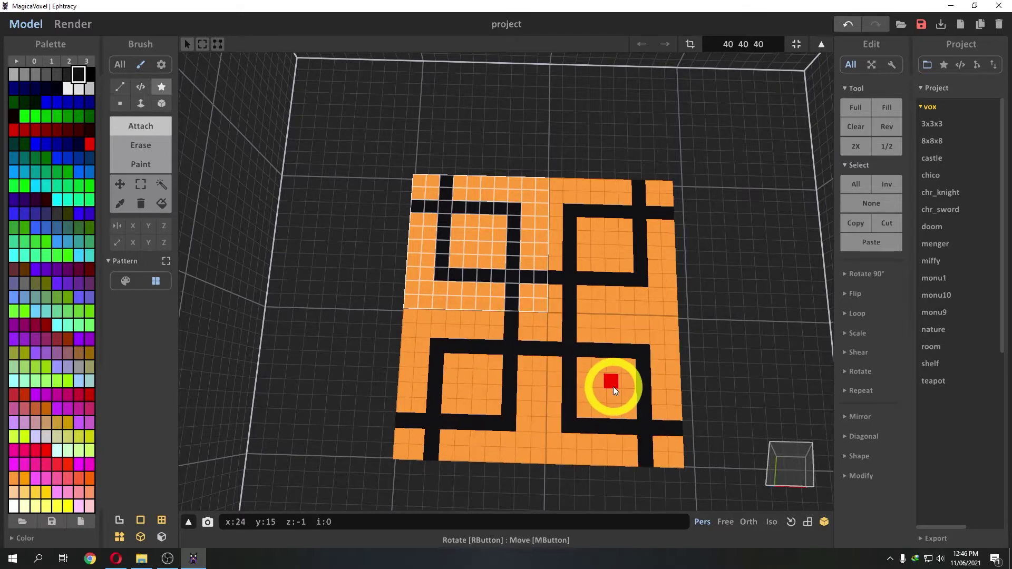
# - Try moving the selected original tile with the Move transform
pyautogui.scroll(-2, 741, 323)
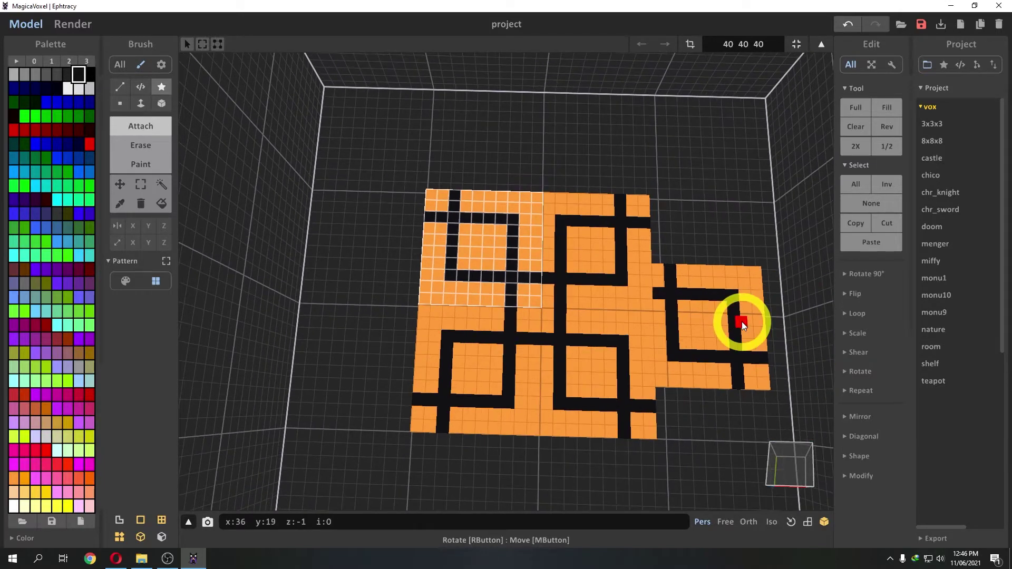
pyautogui.moveTo(720, 305); pyautogui.dragTo(625, 289, button='middle')
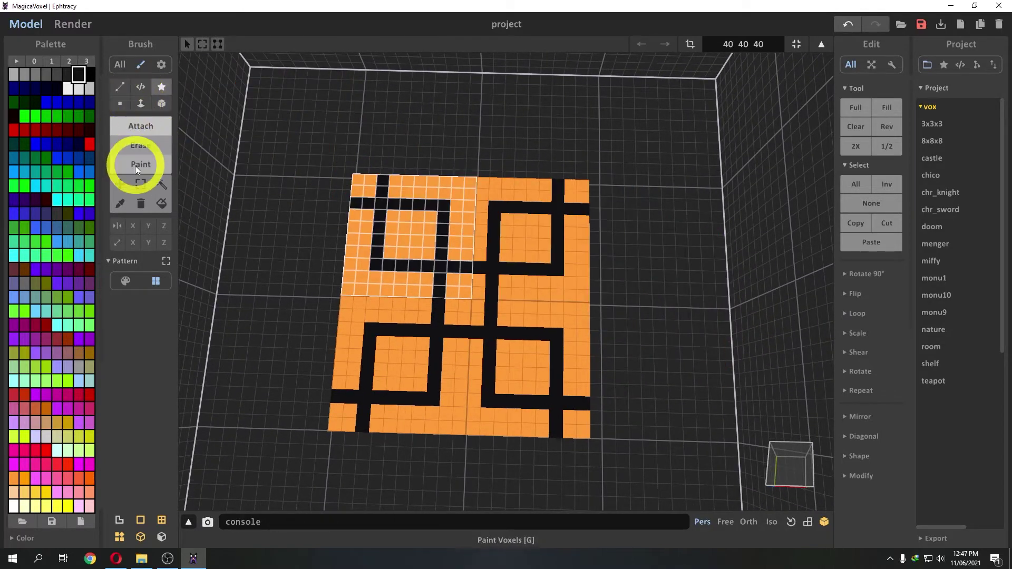
pyautogui.click(122, 185)
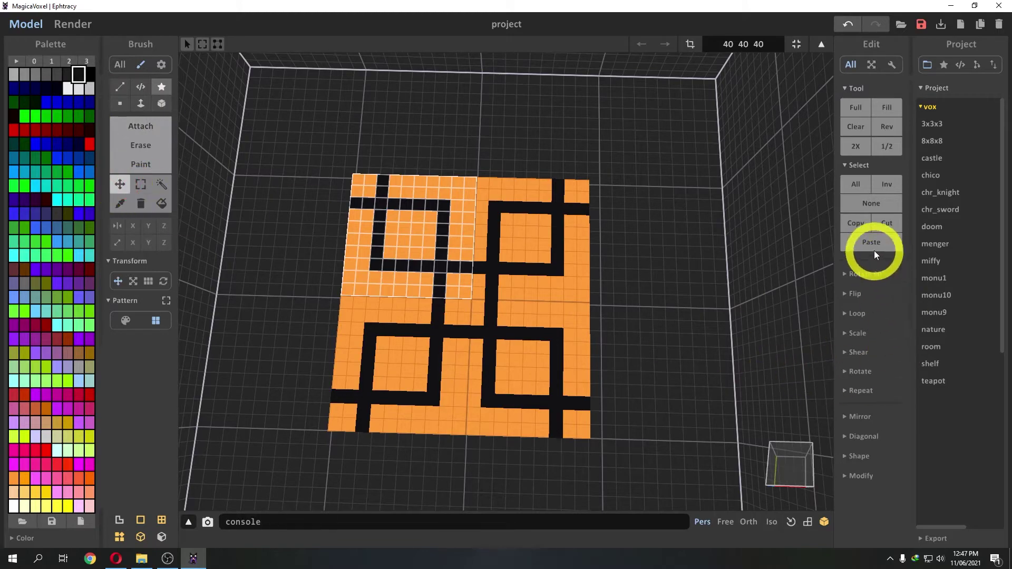
pyautogui.moveTo(569, 249); pyautogui.dragTo(615, 249, button='right')
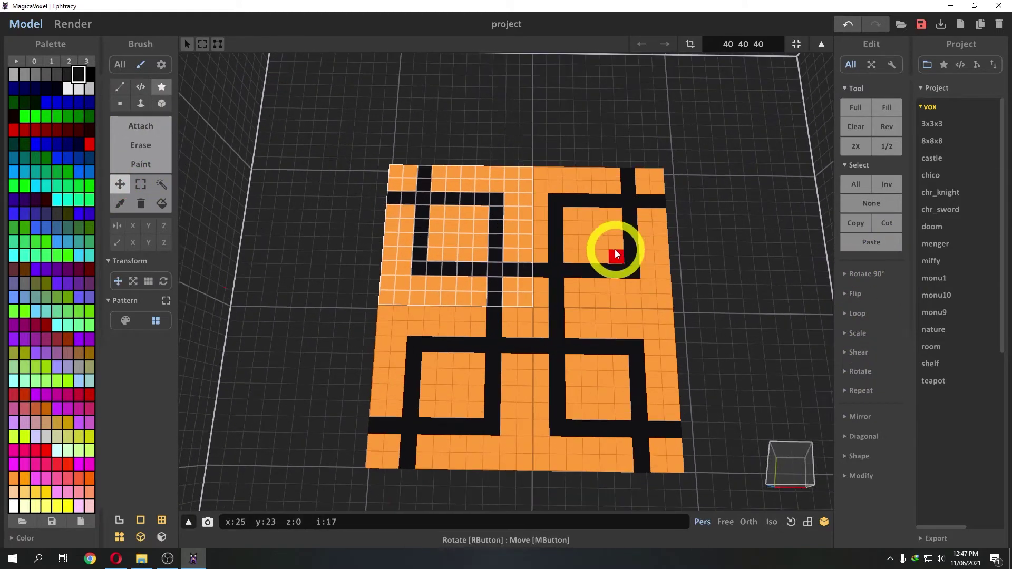
pyautogui.click(116, 278)
pyautogui.moveTo(443, 239); pyautogui.dragTo(469, 240)
# - Try resizing the selected tile with the Scale transform, then deleting it, and undo the changes
pyautogui.click(139, 282)
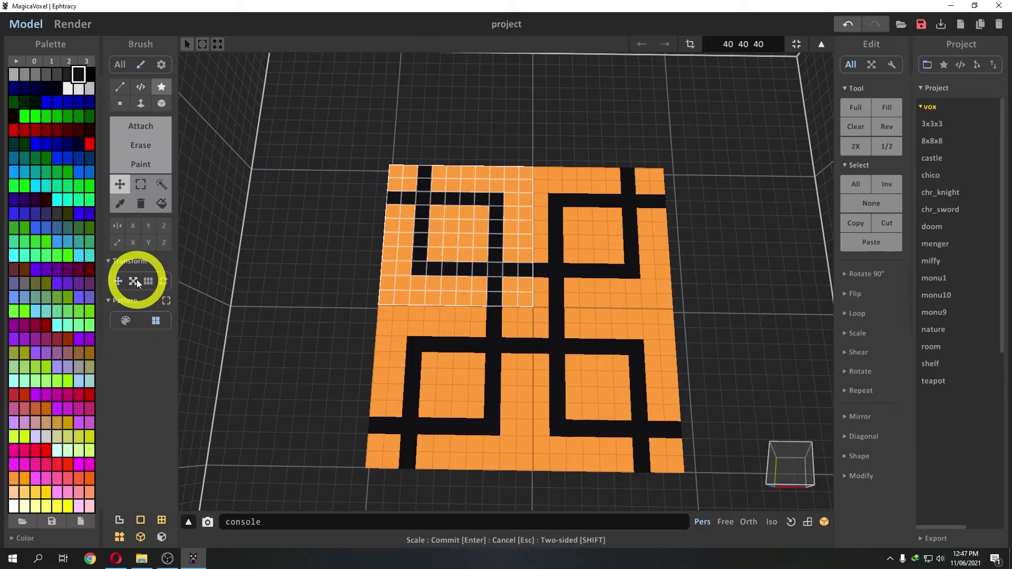
pyautogui.moveTo(314, 291); pyautogui.dragTo(369, 314, button='right')
pyautogui.moveTo(508, 135); pyautogui.dragTo(376, 330, button='right')
pyautogui.moveTo(367, 338)
pyautogui.mouseDown()
pyautogui.moveTo(306, 343)
pyautogui.moveTo(417, 344)
pyautogui.moveTo(313, 346)
pyautogui.moveTo(369, 340)
pyautogui.mouseUp()
pyautogui.moveTo(499, 216); pyautogui.dragTo(501, 301)
pyautogui.moveTo(500, 301); pyautogui.dragTo(514, 193, button='right')
pyautogui.moveTo(506, 339); pyautogui.dragTo(493, 292)
pyautogui.hotkey('ctrl', 'a')
pyautogui.press('Delete')
pyautogui.hotkey('ctrl', 'z')
pyautogui.hotkey('ctrl', 'z')
# - Try stretching the selected tile along the Y axis and undo it, then try its vertical scale handle
pyautogui.moveTo(493, 292); pyautogui.dragTo(517, 274, button='right')
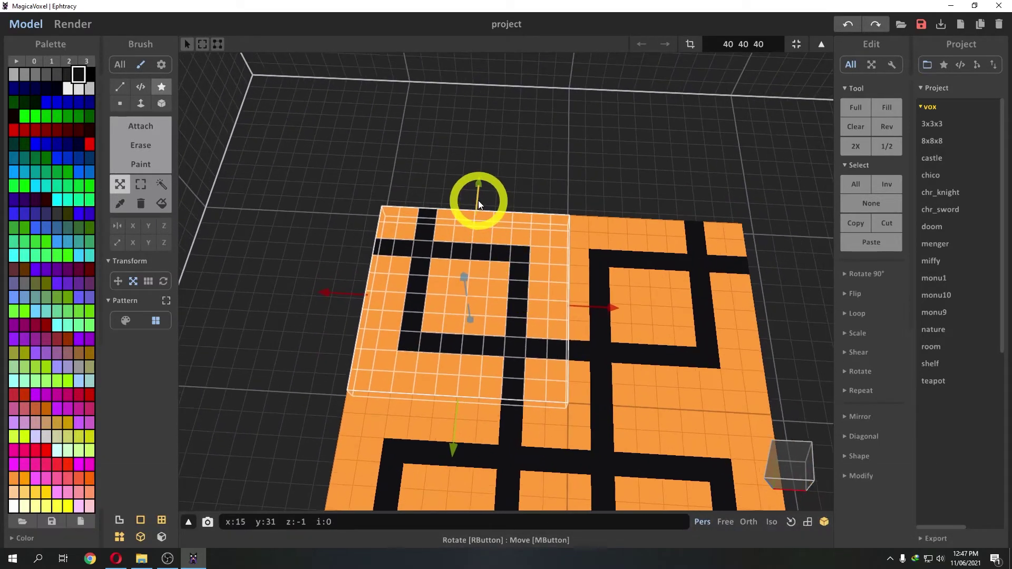
pyautogui.moveTo(478, 200); pyautogui.dragTo(481, 138)
pyautogui.hotkey('ctrl', 'z')
pyautogui.moveTo(466, 295)
pyautogui.mouseDown()
pyautogui.moveTo(453, 221)
pyautogui.moveTo(455, 290)
pyautogui.moveTo(455, 219)
pyautogui.moveTo(459, 294)
pyautogui.mouseUp()
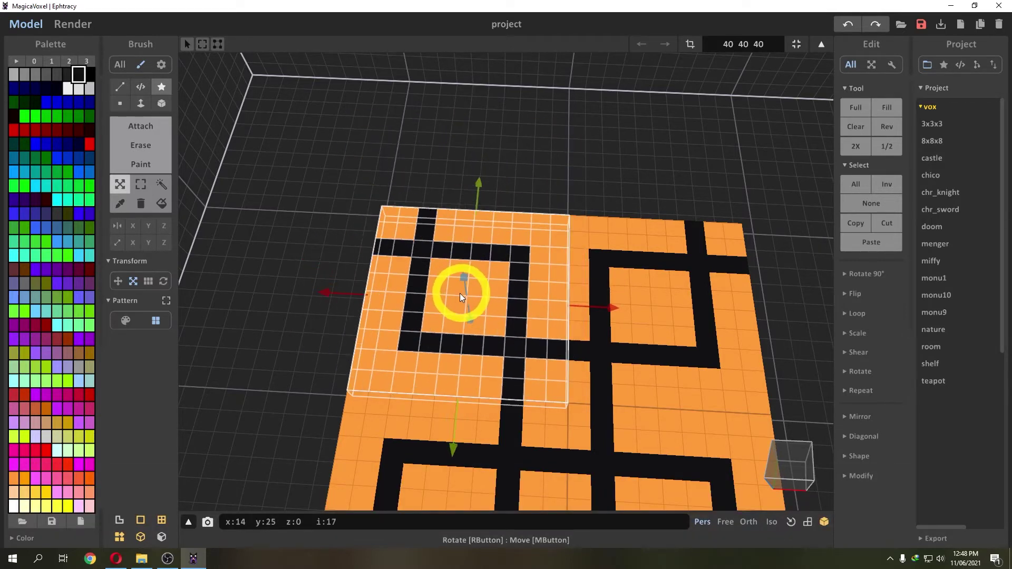
# - Try repeating the selected tile outward with the array transform
pyautogui.moveTo(460, 294); pyautogui.dragTo(339, 306, button='right')
pyautogui.click(149, 281)
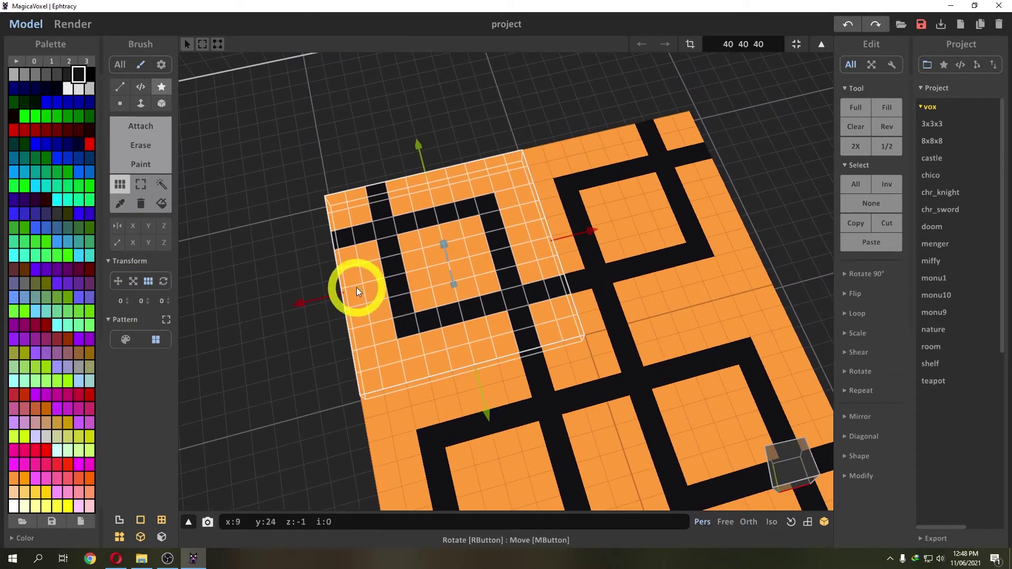
pyautogui.moveTo(481, 212); pyautogui.dragTo(265, 274)
pyautogui.click(134, 281)
pyautogui.click(148, 281)
pyautogui.moveTo(506, 208); pyautogui.dragTo(449, 270, button='right')
pyautogui.moveTo(449, 270); pyautogui.dragTo(390, 333)
pyautogui.moveTo(405, 339); pyautogui.dragTo(434, 342, button='right')
pyautogui.moveTo(434, 343); pyautogui.dragTo(441, 230, button='middle')
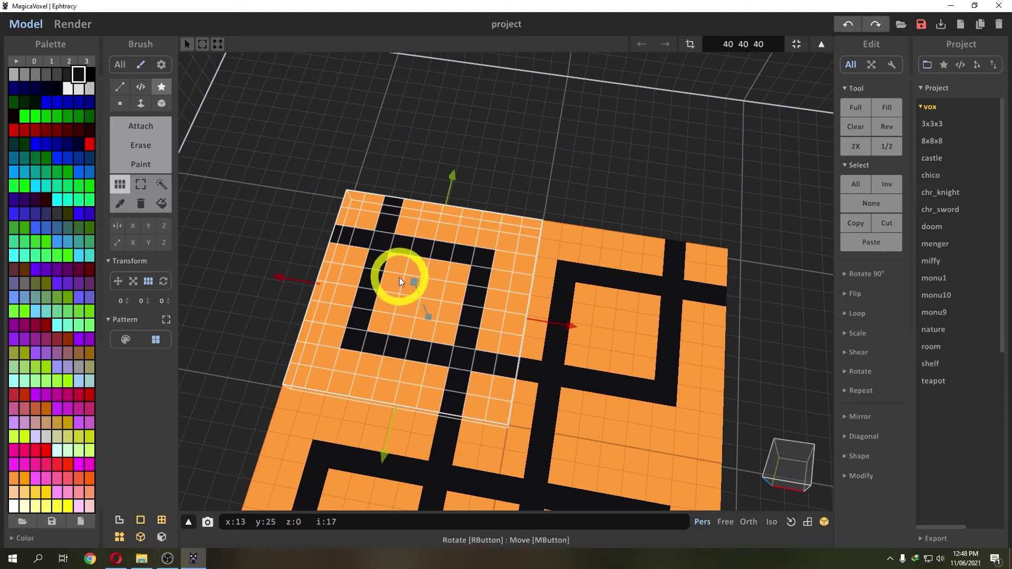
# - Try turning the selected tile freely with the Rotate transform's rings and undo each turn
pyautogui.click(165, 280)
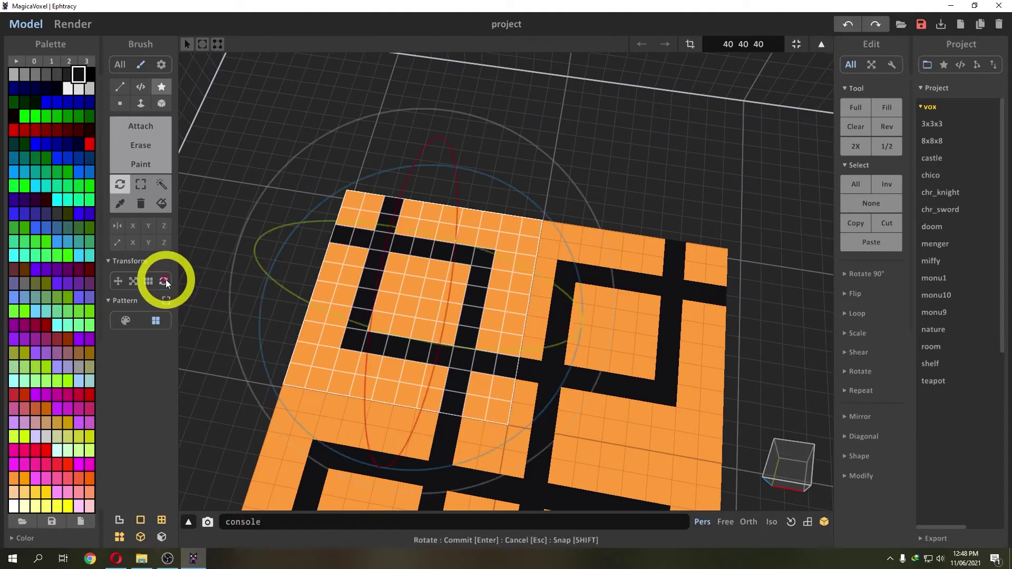
pyautogui.moveTo(326, 291); pyautogui.dragTo(426, 320, button='right')
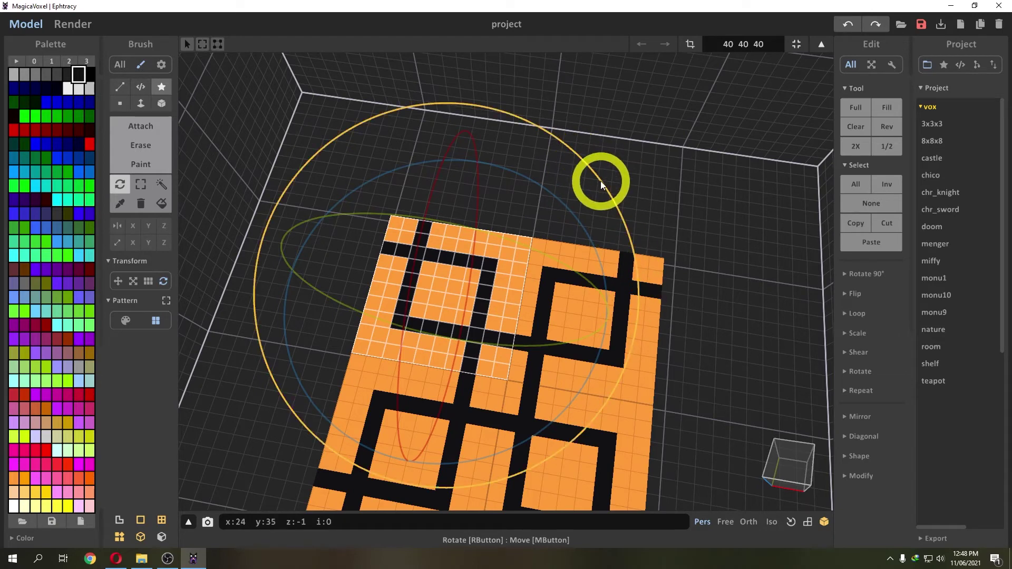
pyautogui.moveTo(599, 193); pyautogui.dragTo(618, 238)
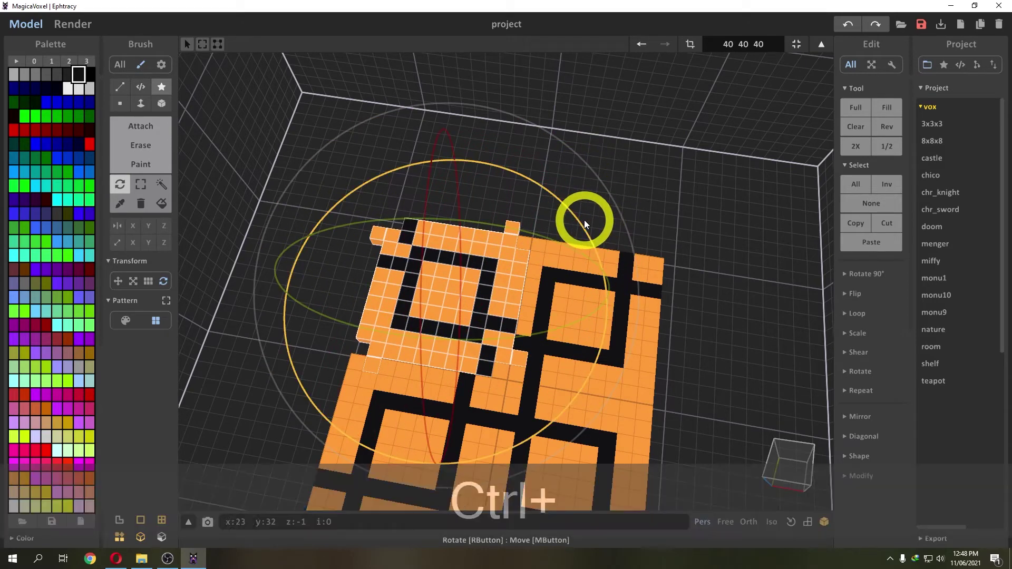
pyautogui.hotkey('ctrl', 'z')
pyautogui.moveTo(453, 154); pyautogui.dragTo(404, 231)
pyautogui.hotkey('ctrl', 'z')
pyautogui.hotkey('ctrl', 'z')
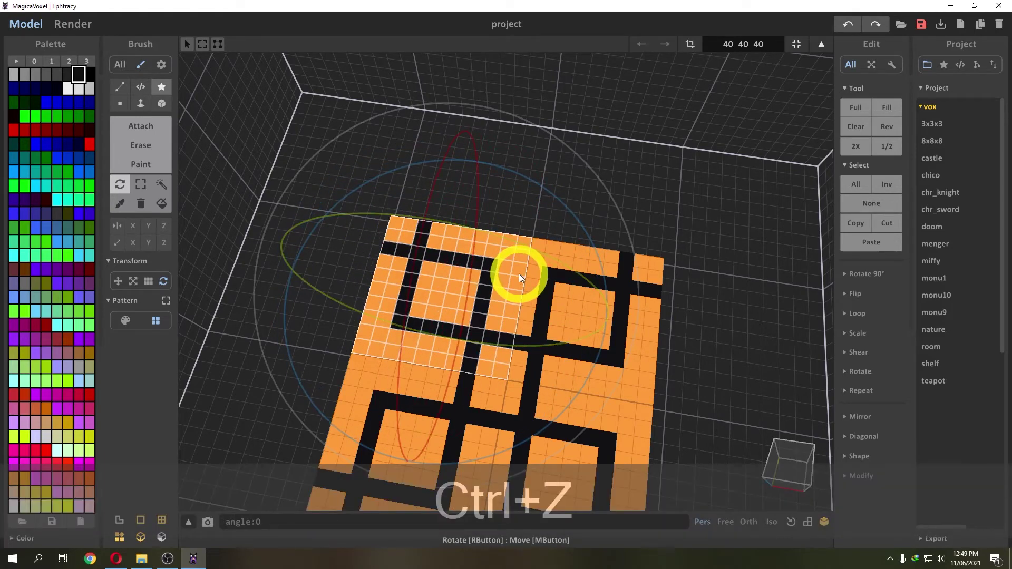
# - Try two more free rotations of the selected tile, undoing each one
pyautogui.moveTo(518, 274); pyautogui.dragTo(523, 250, button='right')
pyautogui.moveTo(524, 250); pyautogui.dragTo(515, 221)
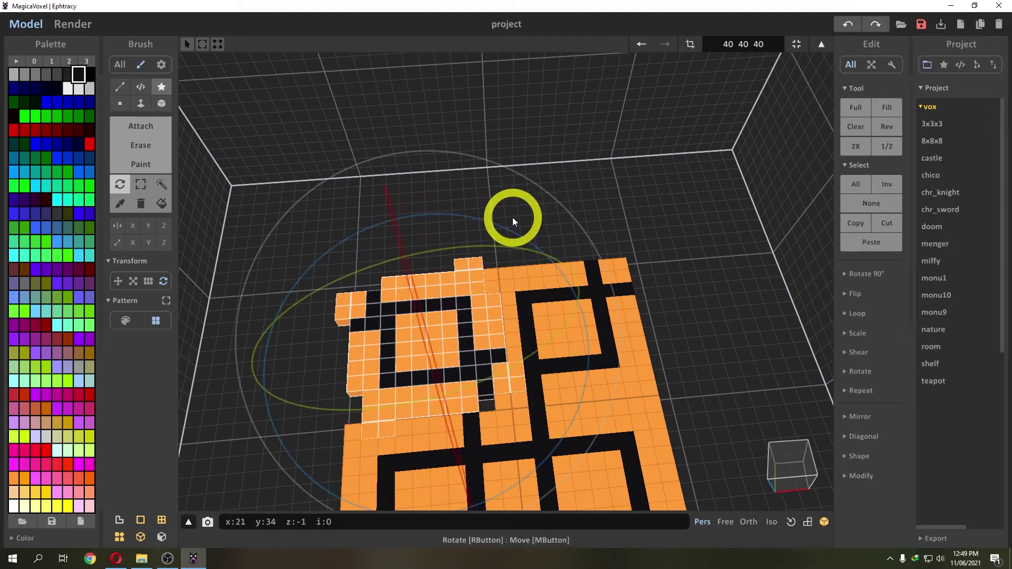
pyautogui.hotkey('ctrl', 'z')
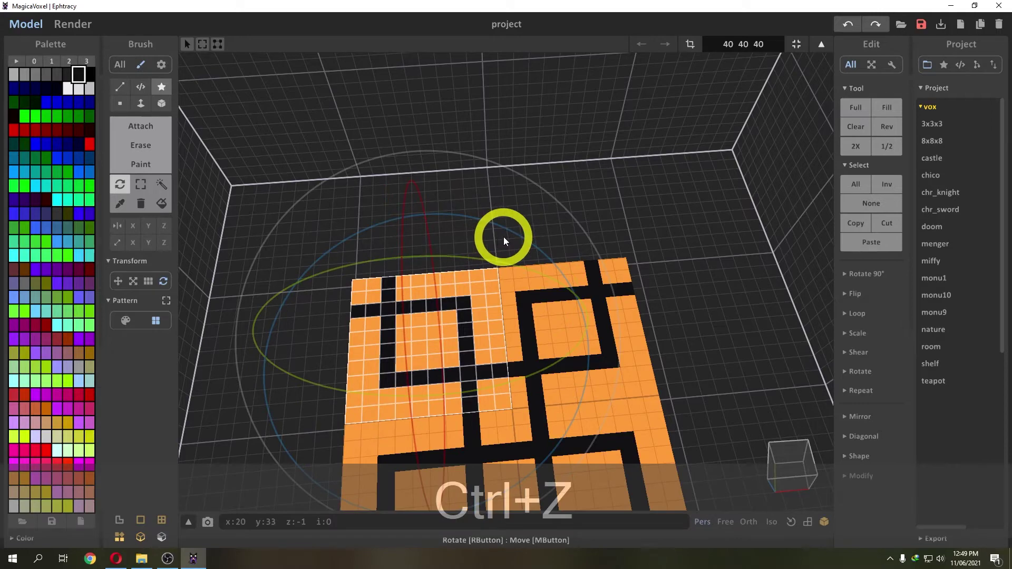
pyautogui.scroll(-2, 479, 307)
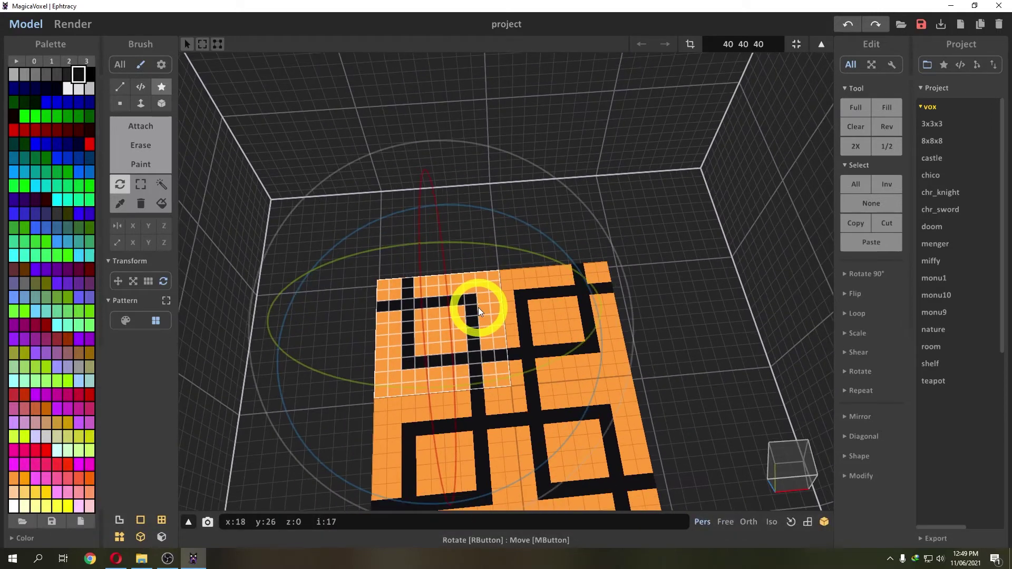
pyautogui.scroll(2, 479, 308)
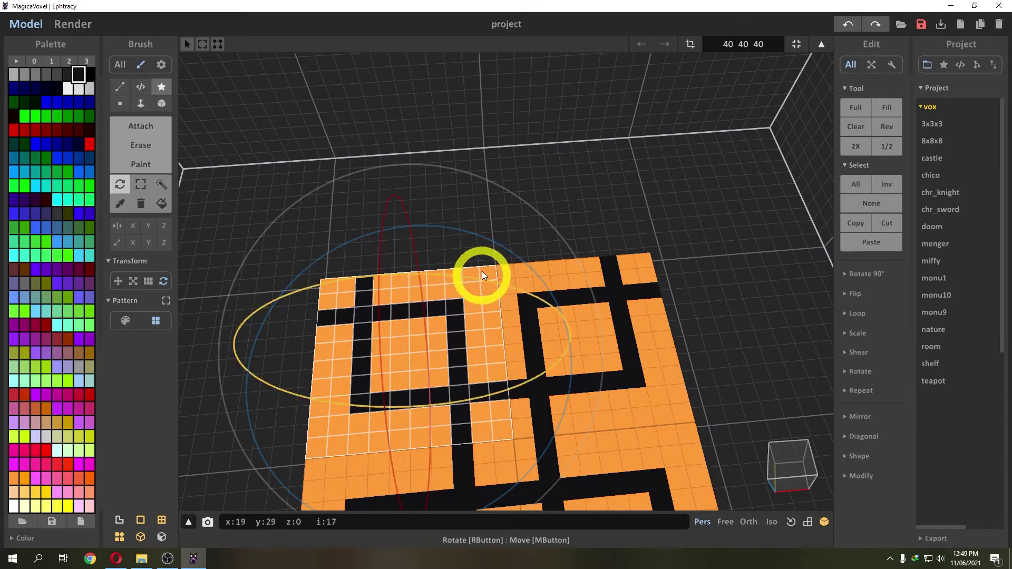
pyautogui.moveTo(501, 246); pyautogui.dragTo(517, 282)
pyautogui.hotkey('ctrl', 'z')
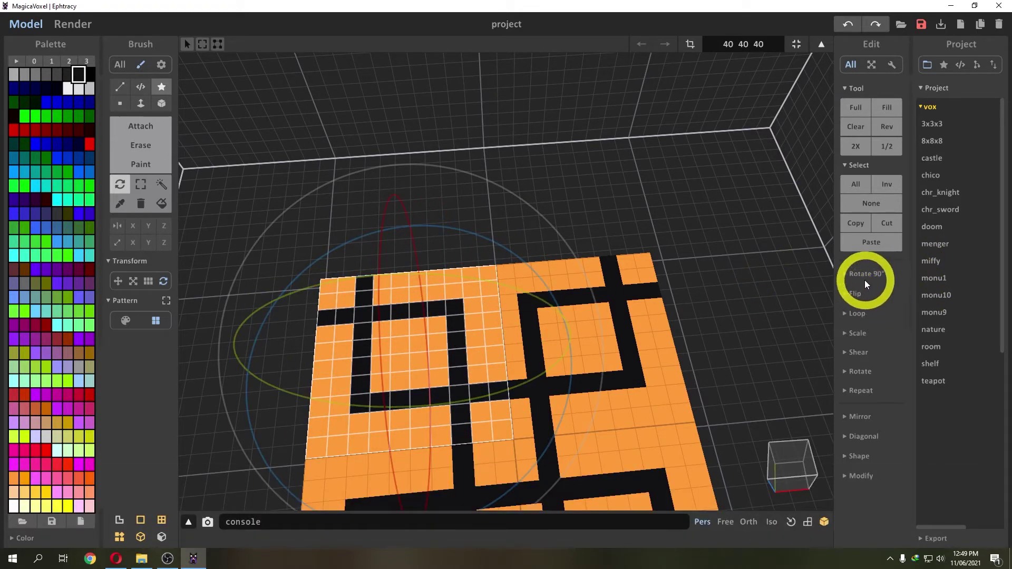
# - Try rotating the selected tile by 90° about the X, Y and Z axes and undo the rotations
pyautogui.click(844, 275)
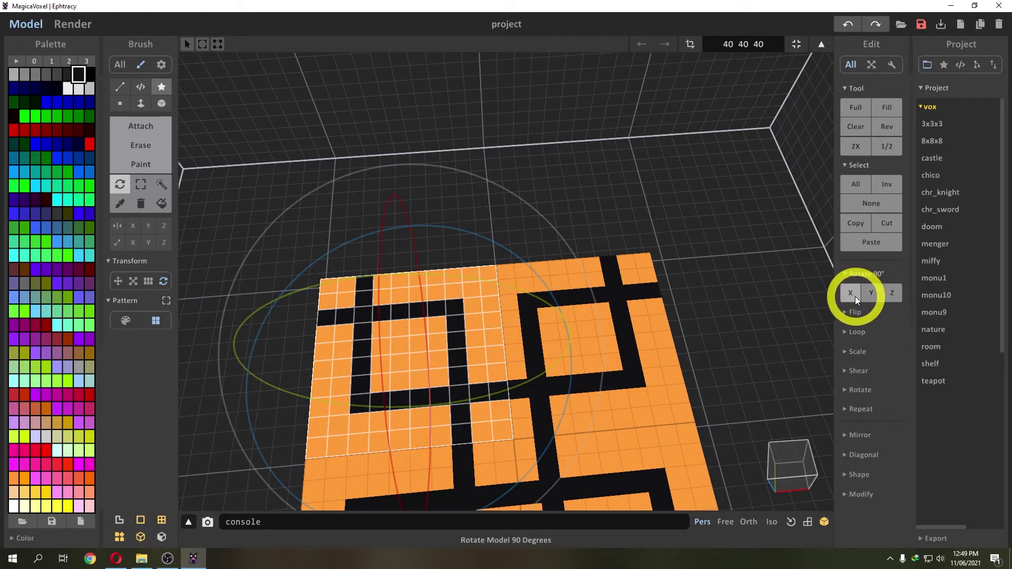
pyautogui.click(850, 293)
pyautogui.click(871, 295)
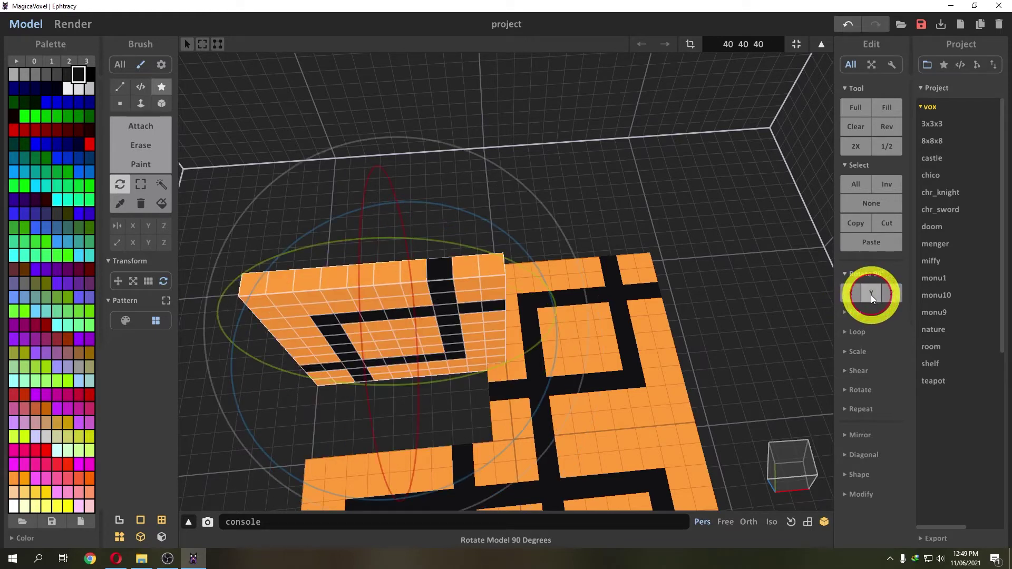
pyautogui.click(892, 293)
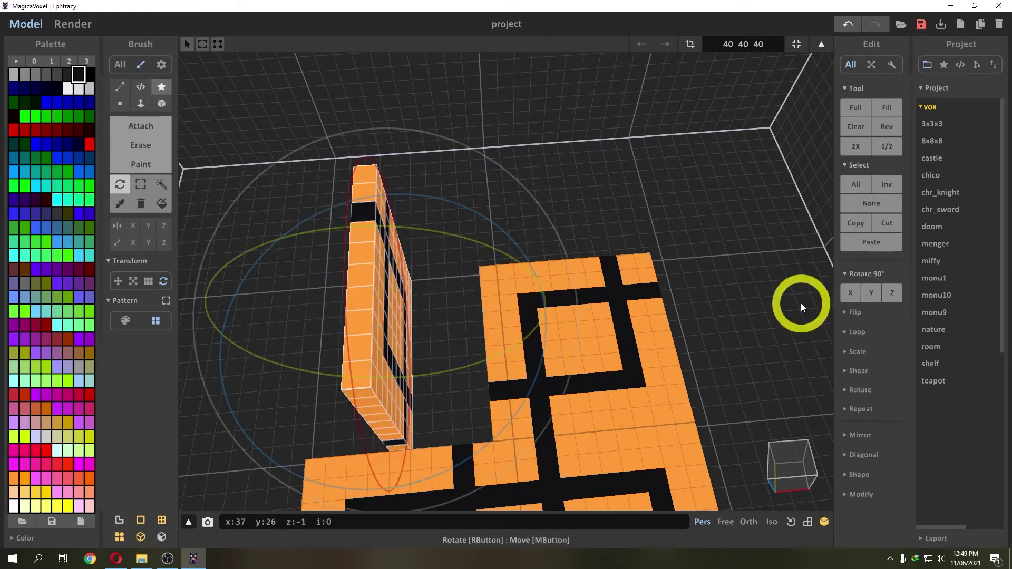
pyautogui.hotkey('ctrl', 'z')
pyautogui.hotkey('ctrl', 'z')
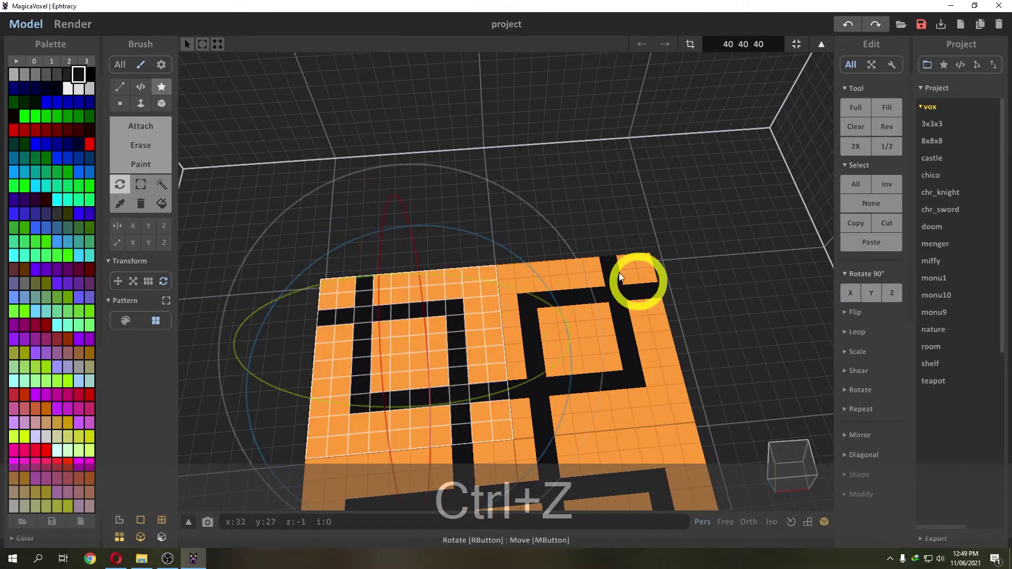
# - Return to the Move transform and flip the selected tile along the X, Y and Z axes
pyautogui.click(119, 281)
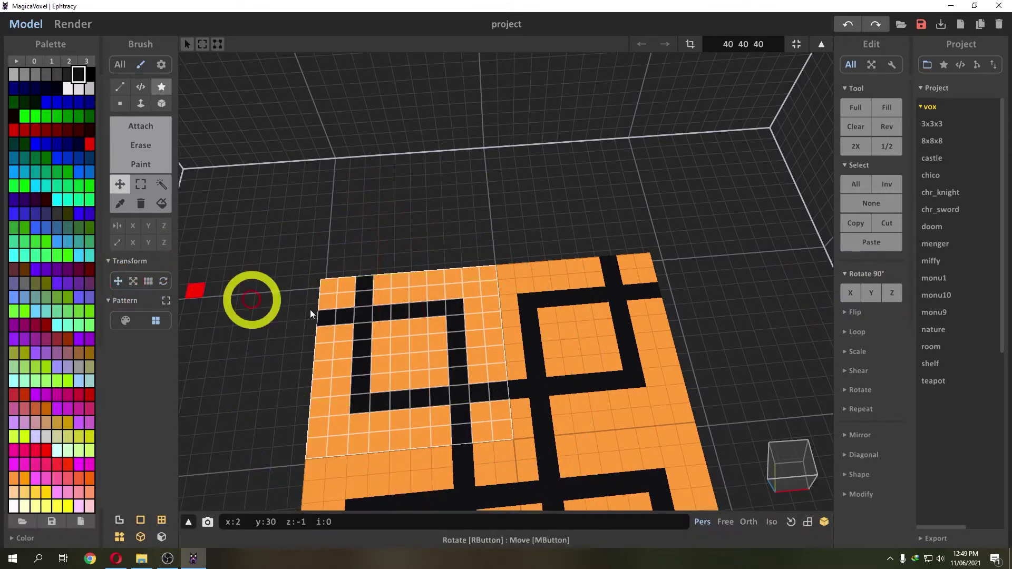
pyautogui.click(845, 314)
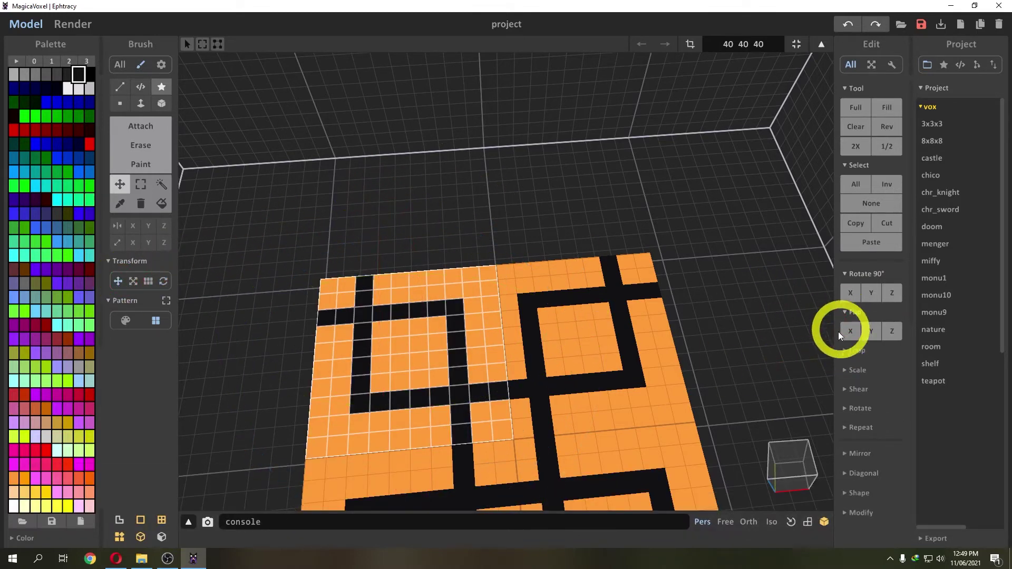
pyautogui.scroll(-1, 666, 334)
pyautogui.click(851, 332)
pyautogui.click(873, 333)
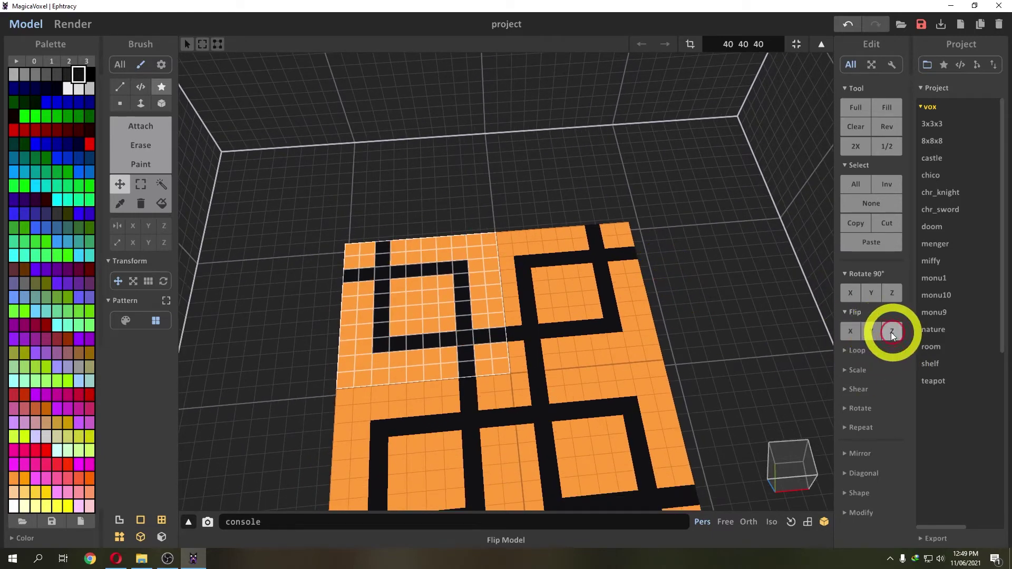
pyautogui.click(892, 332)
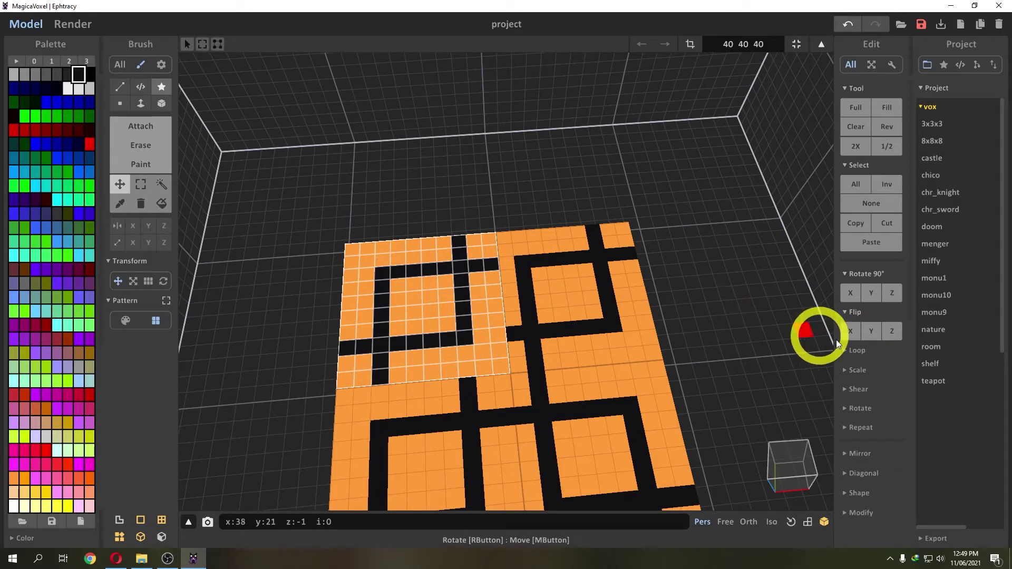
# - Try shifting the selected tile with Loop in the +Z, +X and +Y directions
pyautogui.click(847, 350)
pyautogui.click(879, 370)
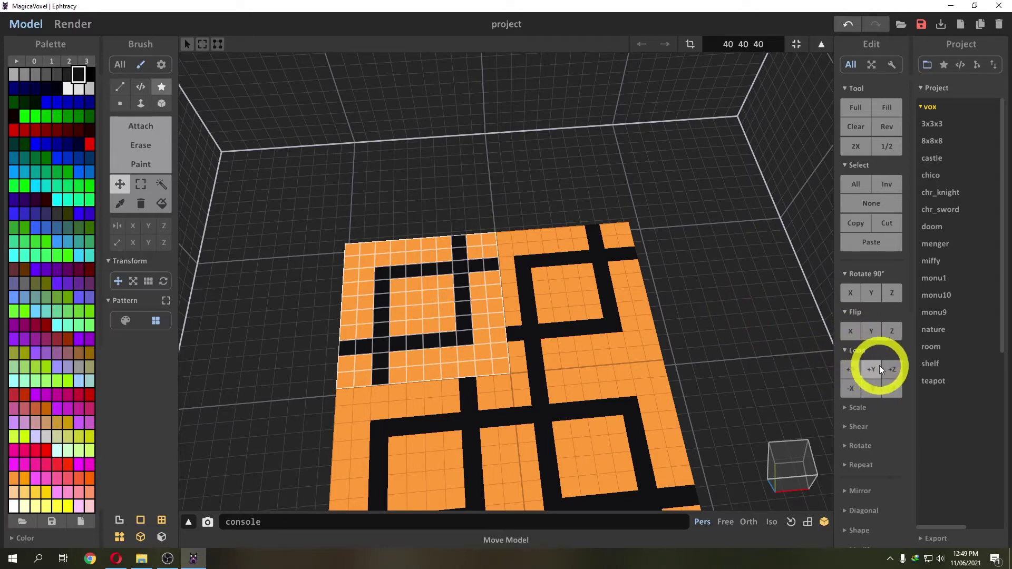
pyautogui.click(893, 371)
pyautogui.click(893, 370)
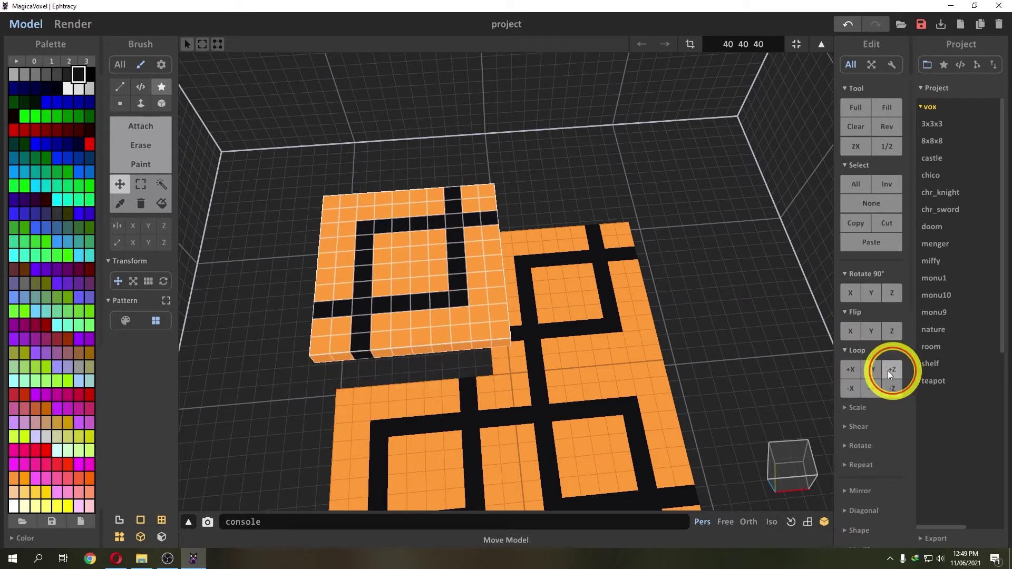
pyautogui.click(849, 369)
pyautogui.click(857, 370)
pyautogui.click(877, 368)
pyautogui.click(876, 369)
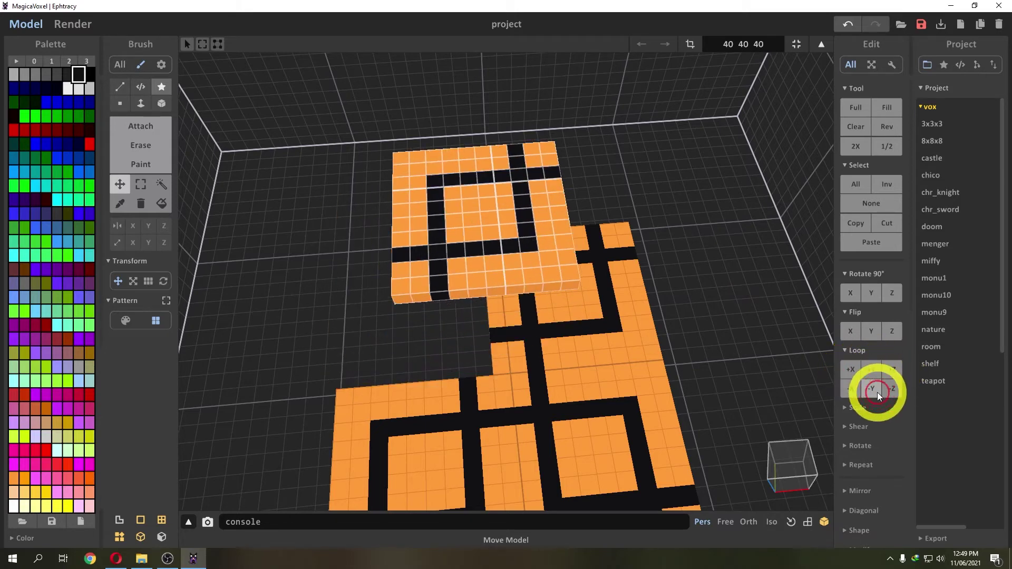
# - Loop the selected tile in the -Y, -X and -Z directions and undo the loop shifts
pyautogui.click(877, 390)
pyautogui.click(847, 390)
pyautogui.click(898, 391)
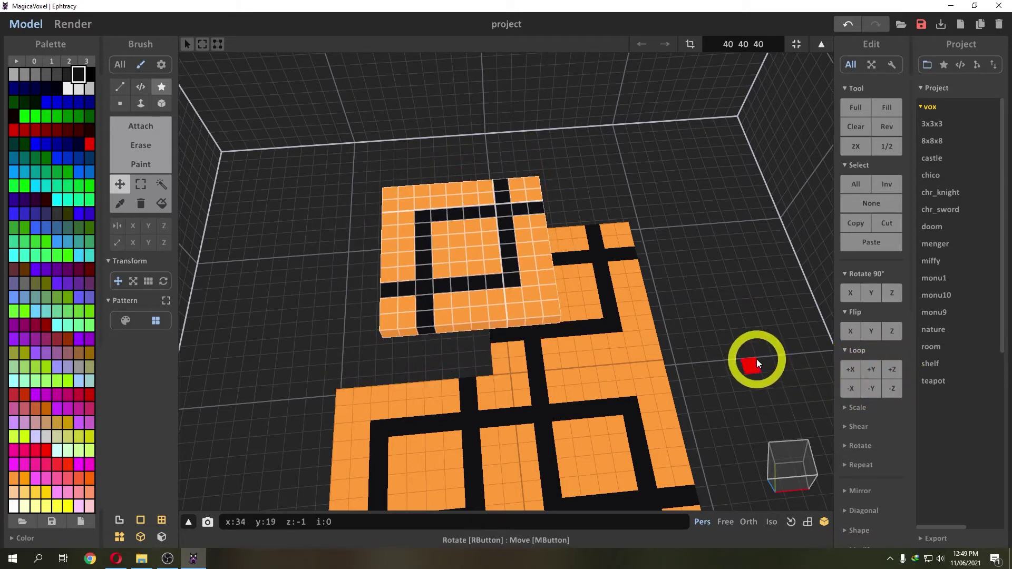
pyautogui.hotkey('ctrl', 'z')
# - Try scaling the selected tile by 2 on all three axes with the Scale operation "xyz 2" and undo it
pyautogui.click(847, 407)
pyautogui.moveTo(812, 390); pyautogui.dragTo(551, 242, button='right')
pyautogui.click(148, 281)
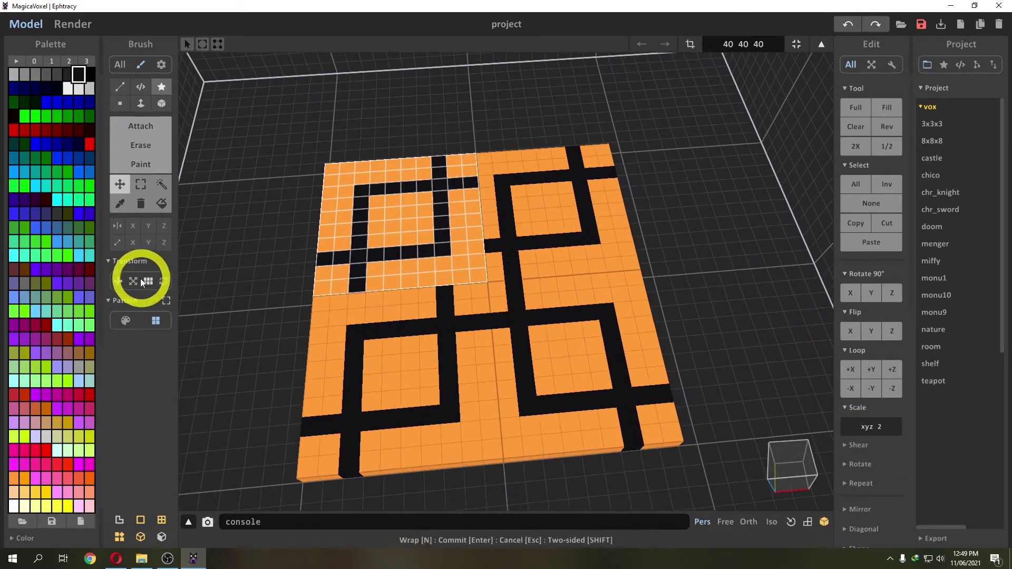
pyautogui.click(563, 298)
pyautogui.moveTo(563, 297); pyautogui.dragTo(633, 317, button='right')
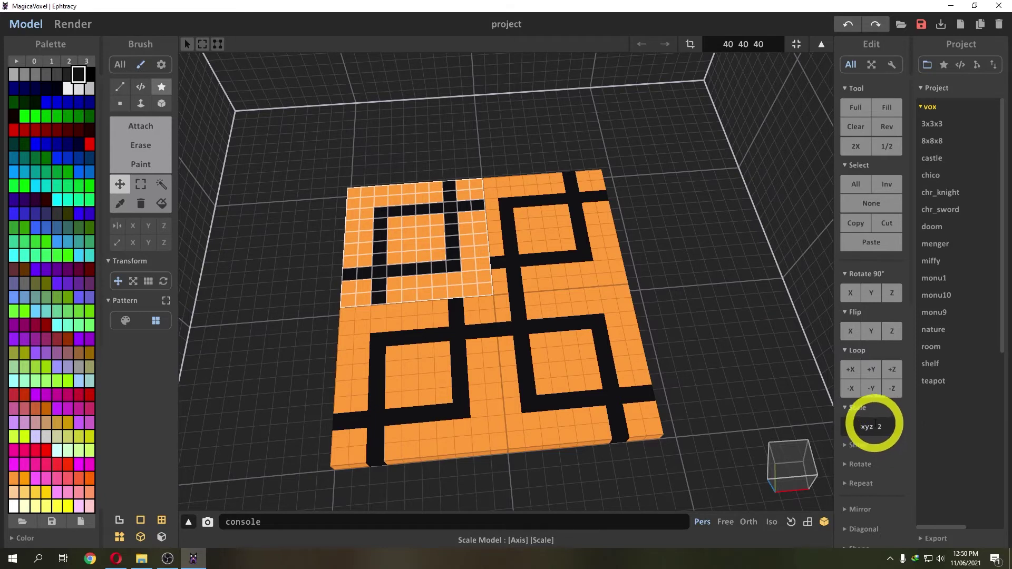
pyautogui.doubleClick(869, 426)
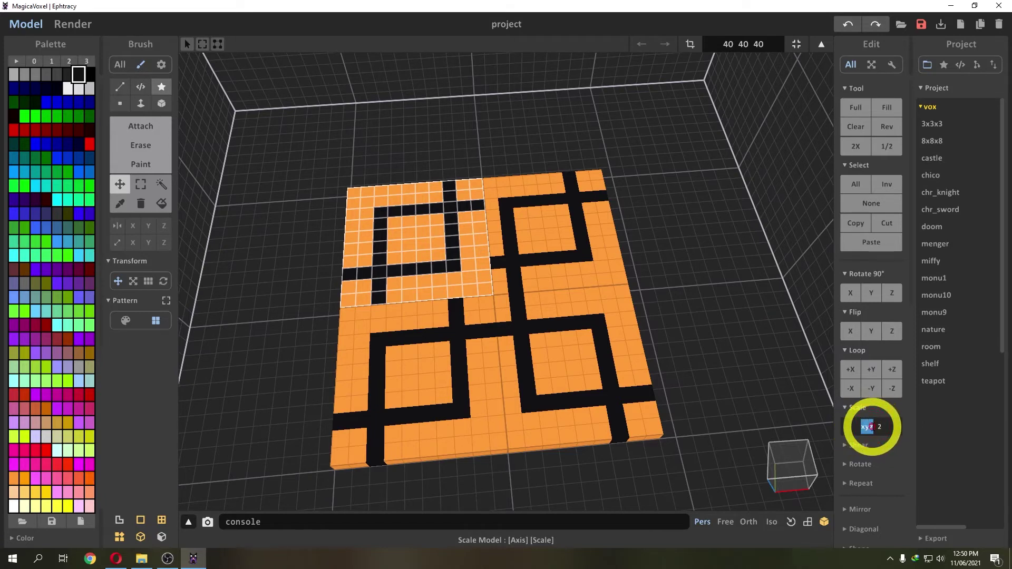
pyautogui.click(890, 427)
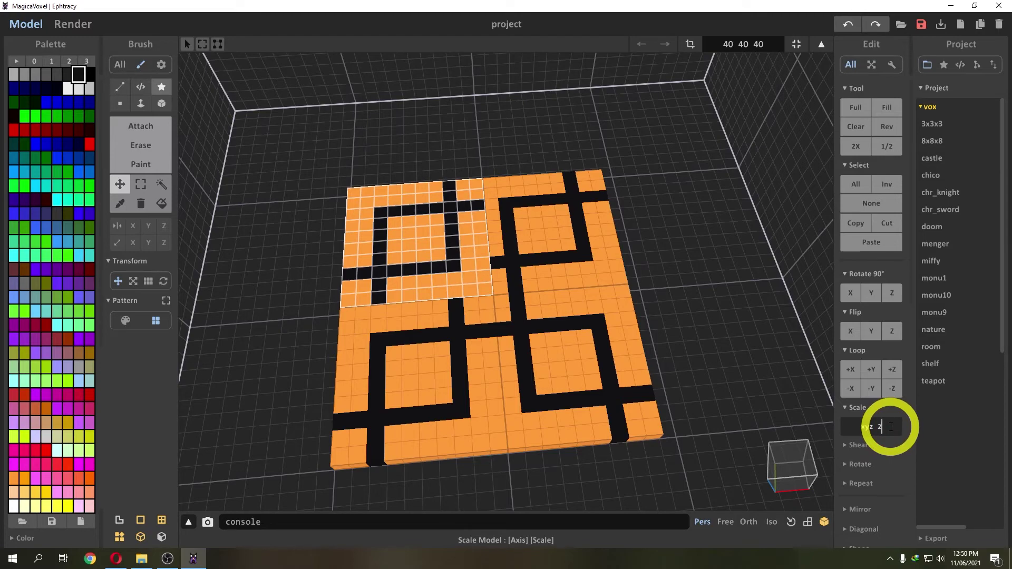
pyautogui.press('Return')
pyautogui.moveTo(652, 352); pyautogui.dragTo(641, 333, button='right')
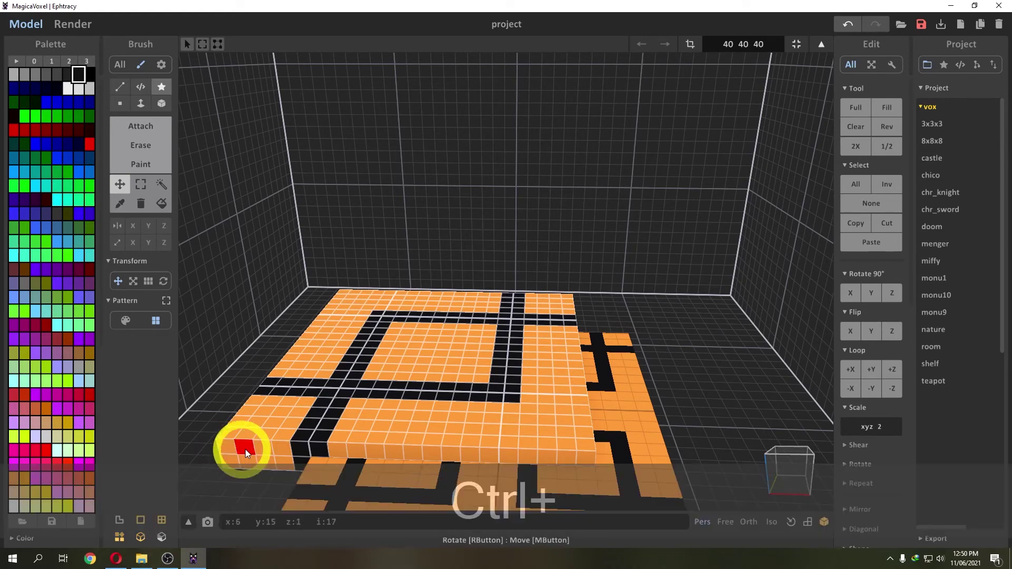
pyautogui.hotkey('ctrl', 'z')
# - Try scaling the selected tile only along X and Y with "xy 2" and undo the scaling
pyautogui.click(848, 428)
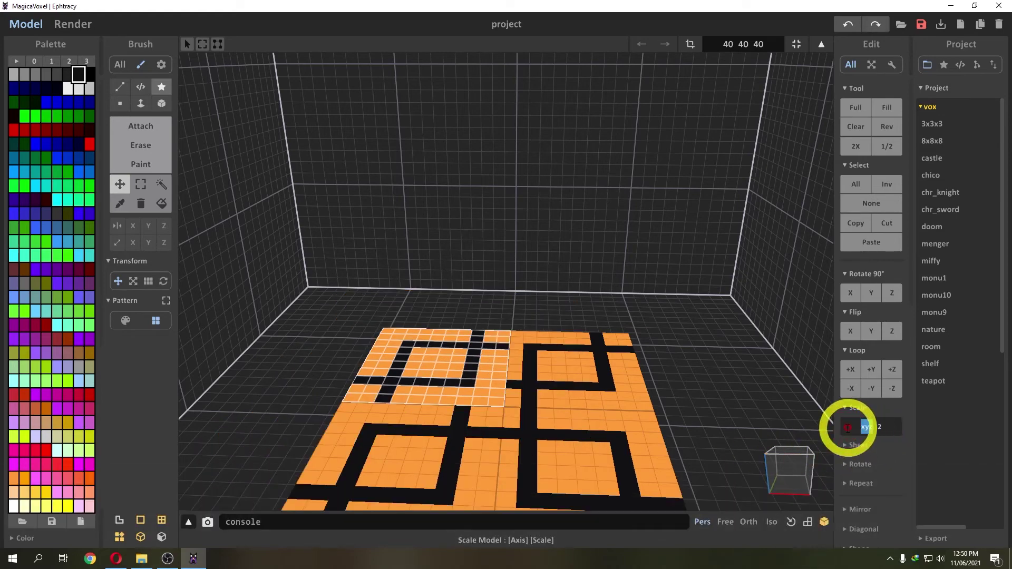
pyautogui.press('Return')
pyautogui.moveTo(728, 414); pyautogui.dragTo(656, 425, button='right')
pyautogui.hotkey('ctrl', 'z')
# - Try shearing the selected tile with the Shear values "x 0.2 0.2" and undo the shear
pyautogui.click(847, 444)
pyautogui.moveTo(642, 402); pyautogui.dragTo(673, 375, button='right')
pyautogui.click(891, 464)
pyautogui.doubleClick(855, 464)
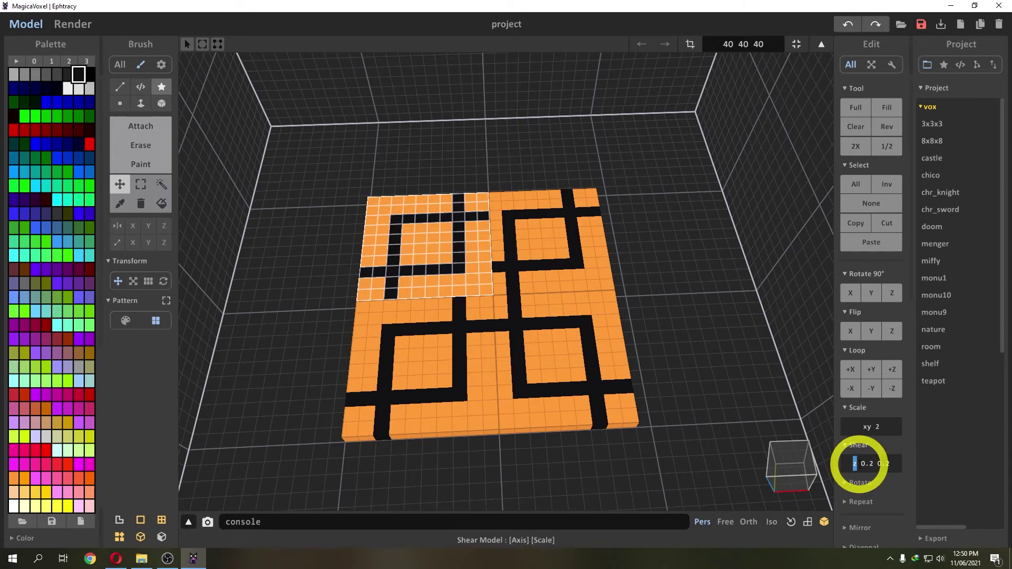
pyautogui.press('Return')
pyautogui.moveTo(690, 328); pyautogui.dragTo(603, 332, button='right')
pyautogui.hotkey('ctrl', 'z')
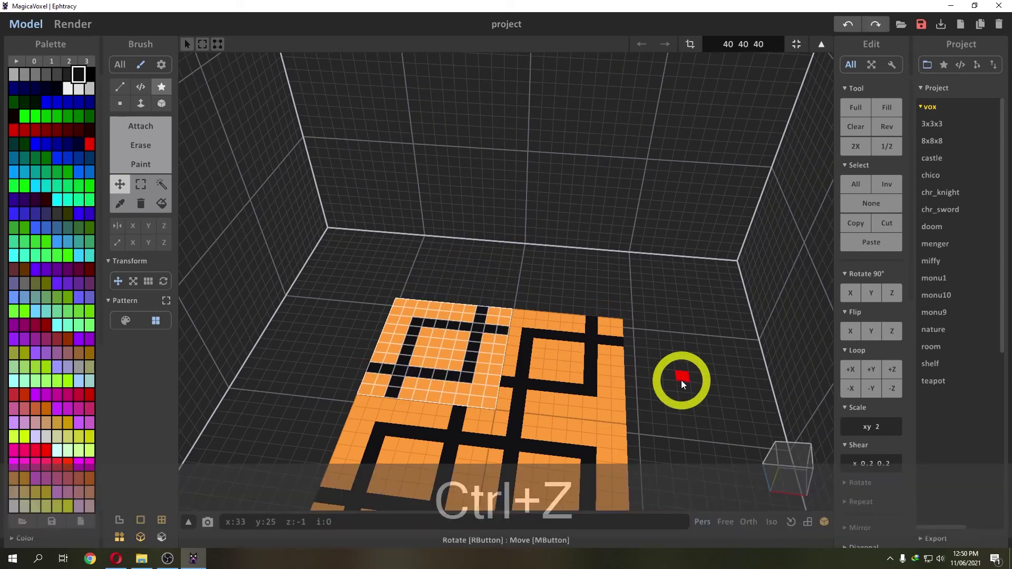
# - Try rotating the selected tile by 45° about the Z axis with the Rotate operation "z 45" and undo it
pyautogui.scroll(-2, 882, 412)
pyautogui.click(882, 412)
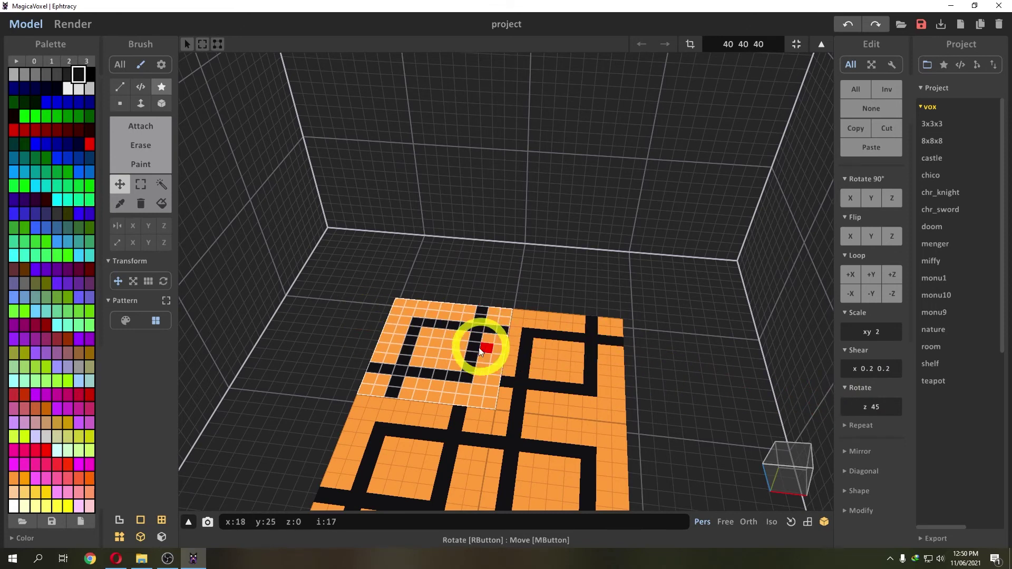
pyautogui.click(886, 412)
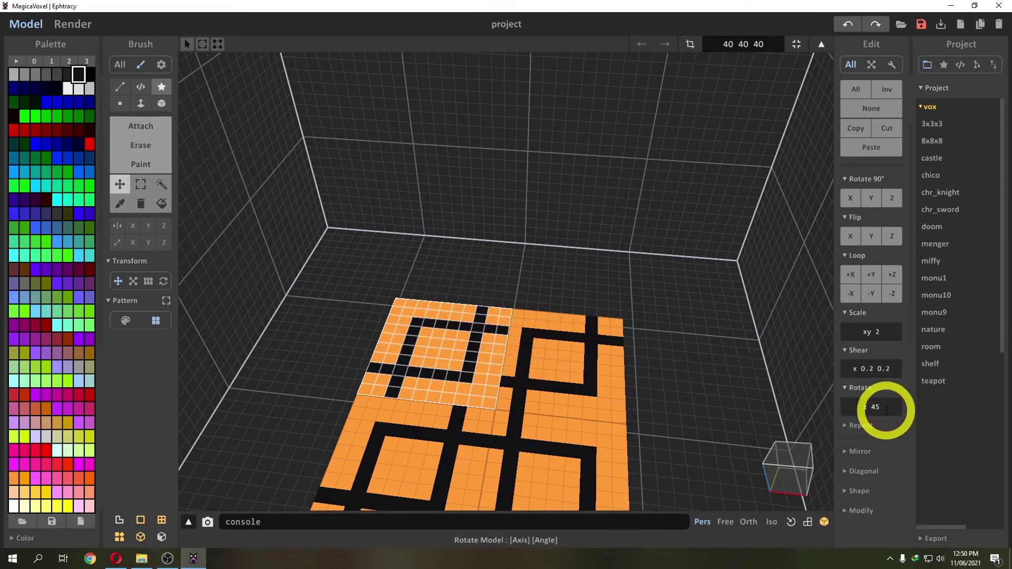
pyautogui.press('Return')
pyautogui.moveTo(691, 349); pyautogui.dragTo(686, 401, button='right')
pyautogui.scroll(5, 686, 401)
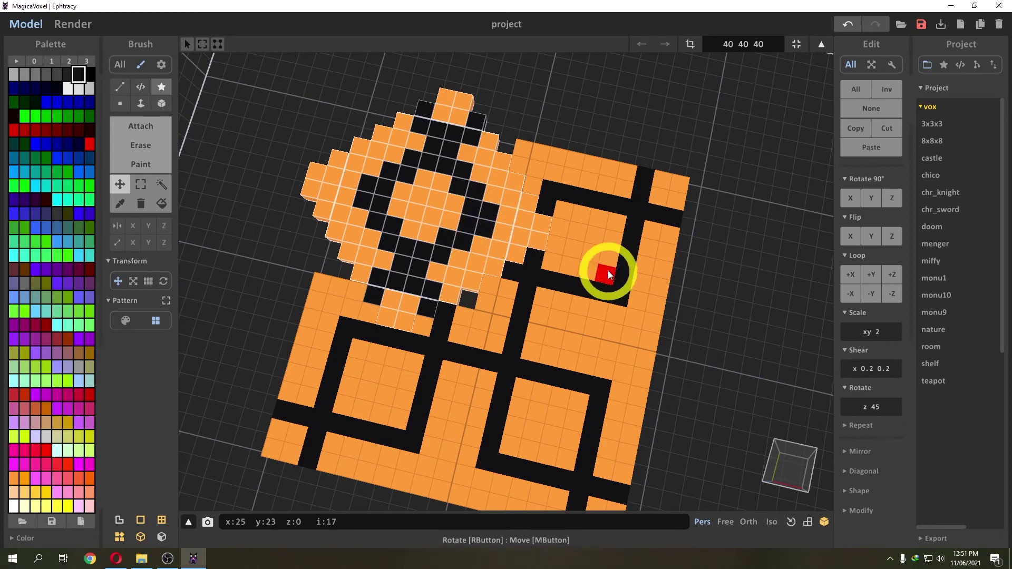
pyautogui.hotkey('ctrl', 'z')
pyautogui.hotkey('ctrl', 'z')
# - Try repeating the selected tile twice along X and Y with the Repeat operation "xy 2" and undo it
pyautogui.click(844, 424)
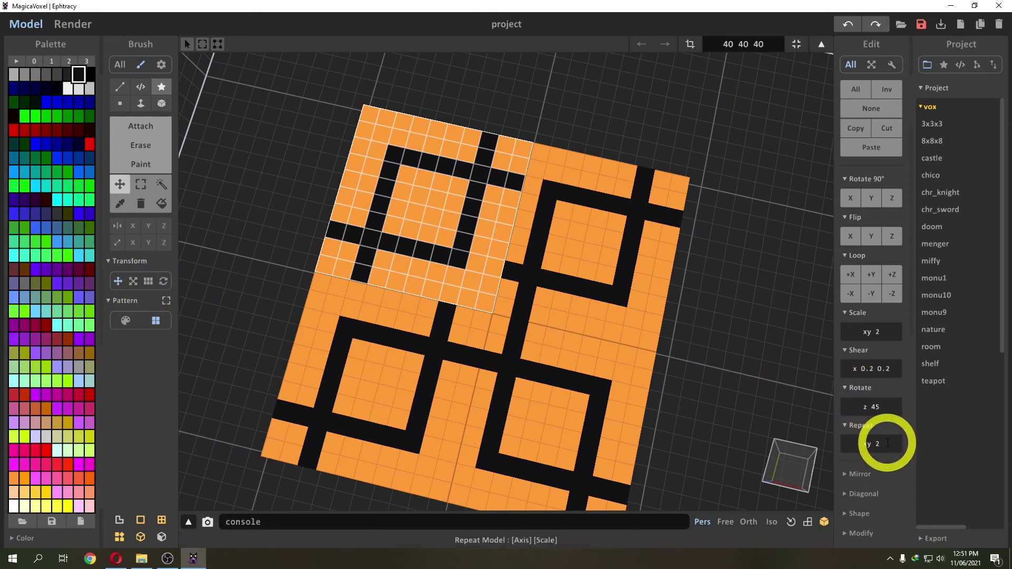
pyautogui.press('Return')
pyautogui.scroll(-3, 680, 347)
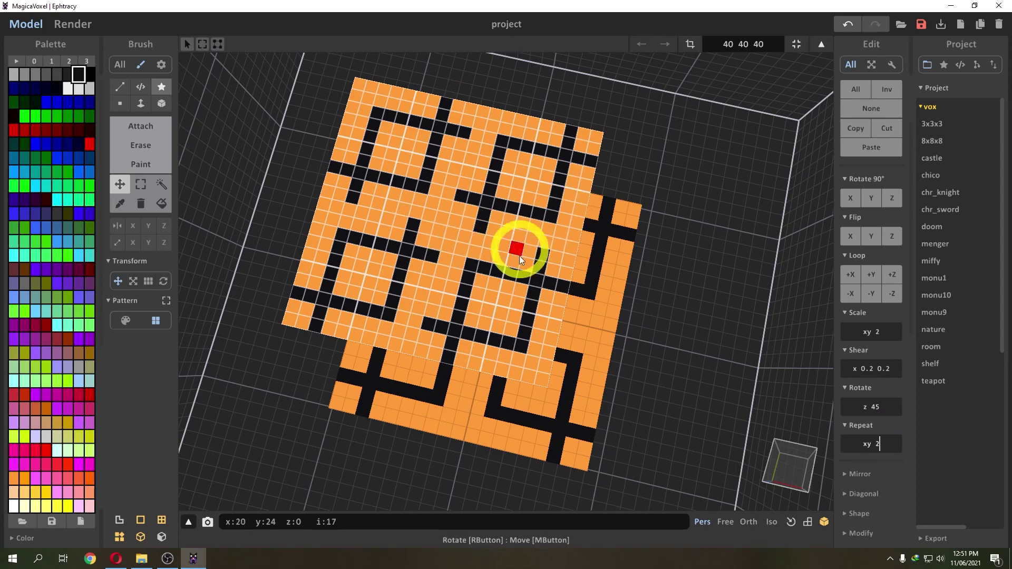
pyautogui.moveTo(494, 258); pyautogui.dragTo(528, 254, button='right')
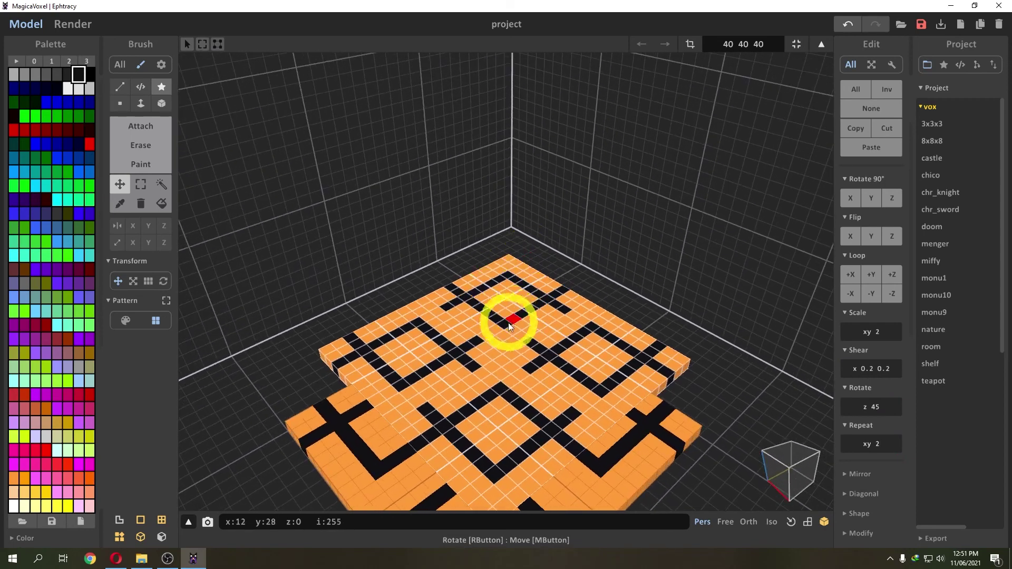
pyautogui.moveTo(507, 311); pyautogui.dragTo(552, 380, button='right')
pyautogui.hotkey('ctrl', 'z')
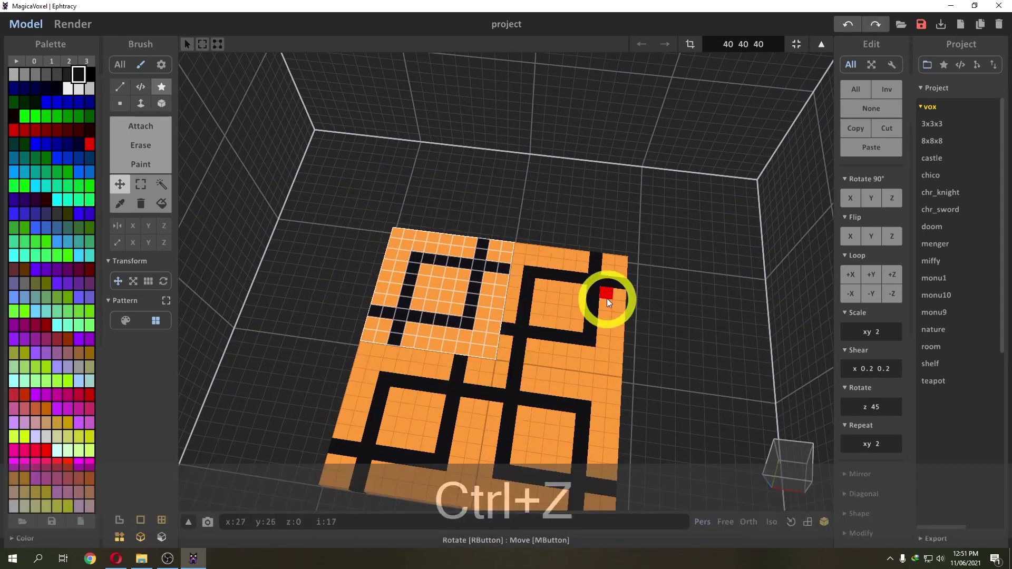
pyautogui.moveTo(590, 312); pyautogui.dragTo(577, 323, button='right')
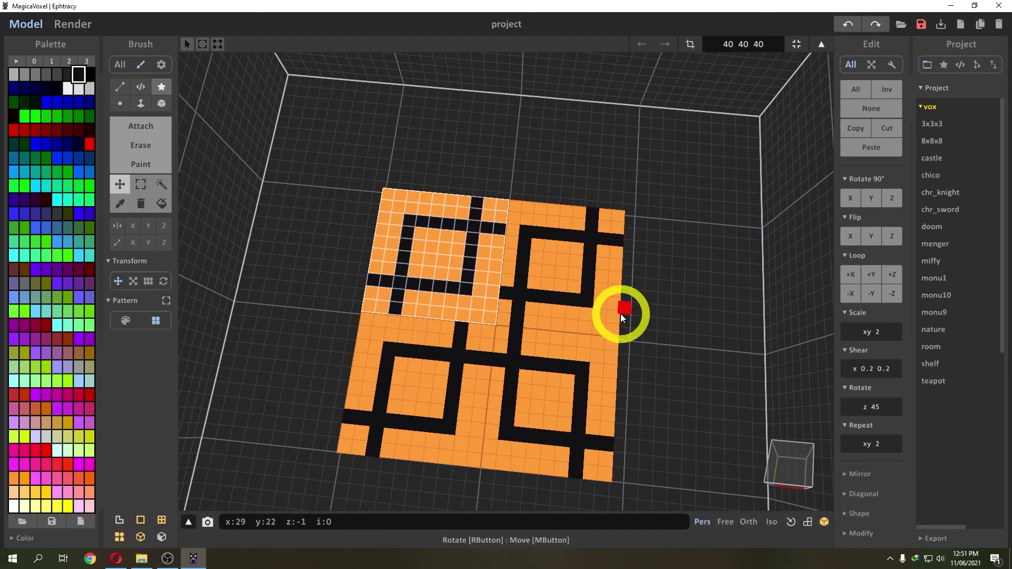